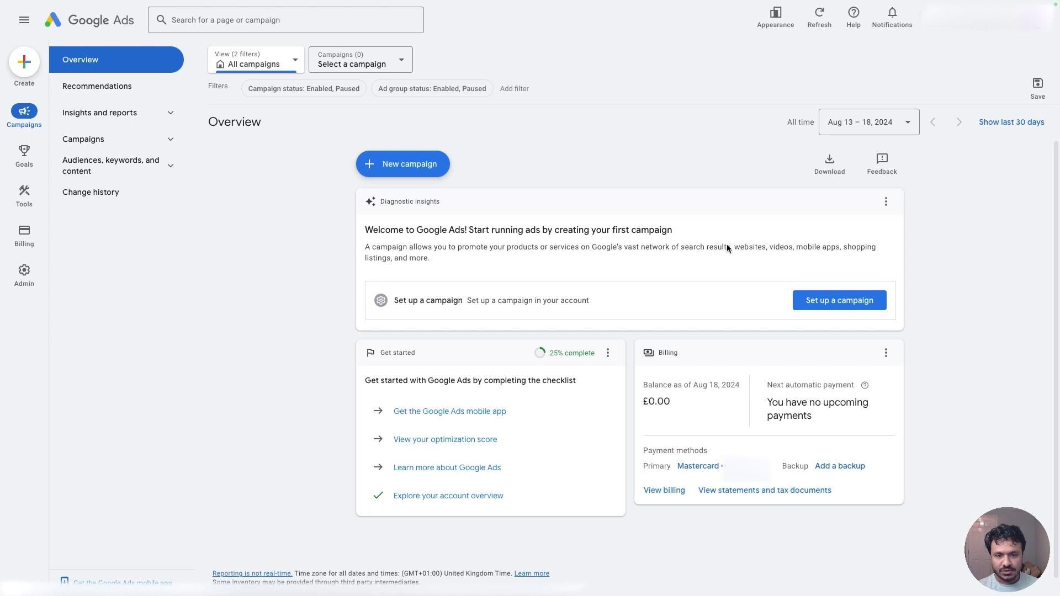
Switch to the Lead Buster tab and review the funnel's Booking Page and Thank You steps
click(270, 6)
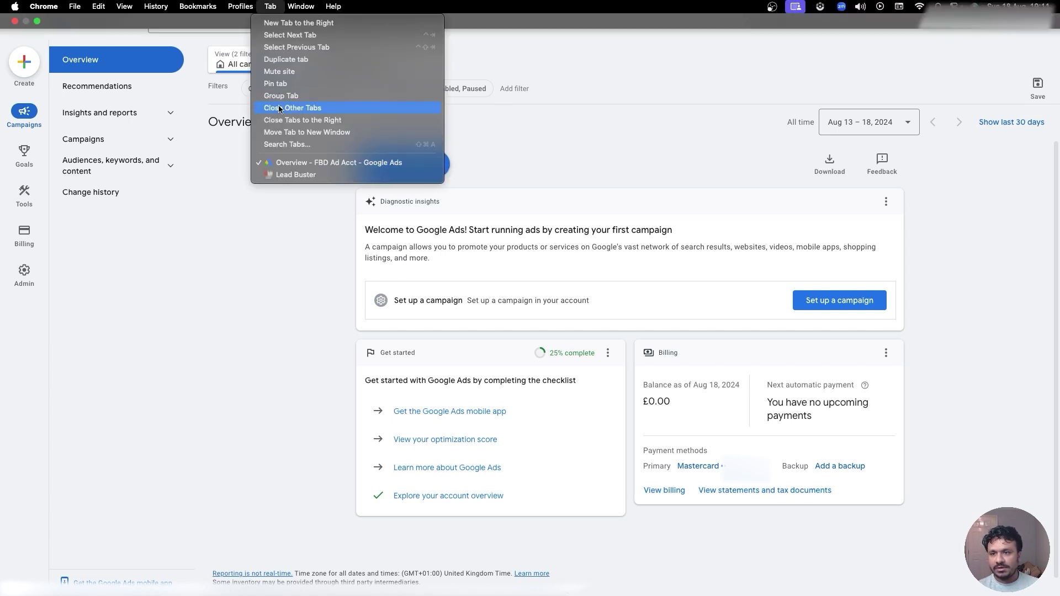
click(287, 175)
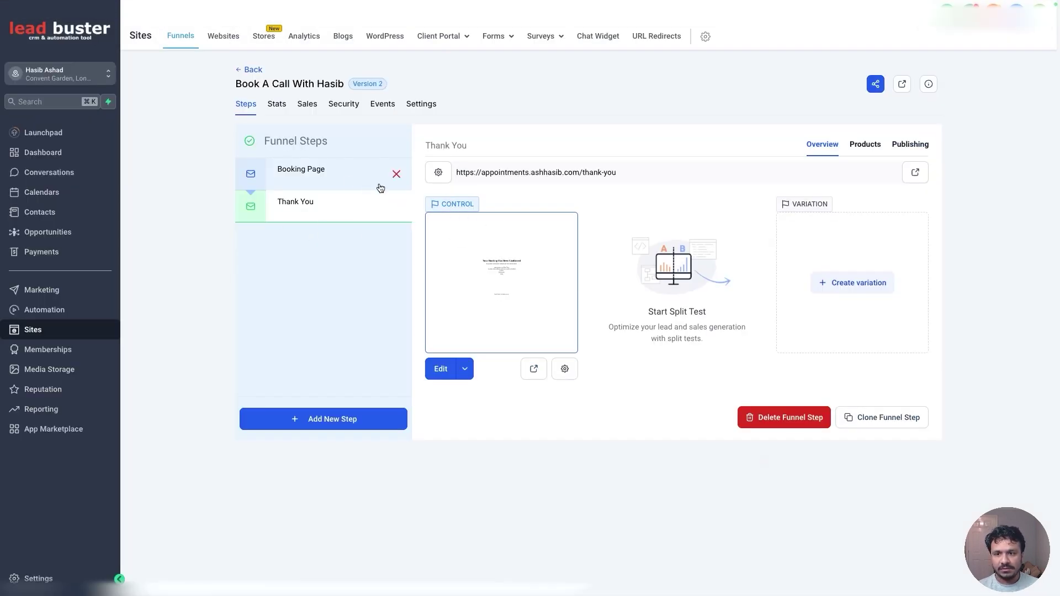
click(336, 176)
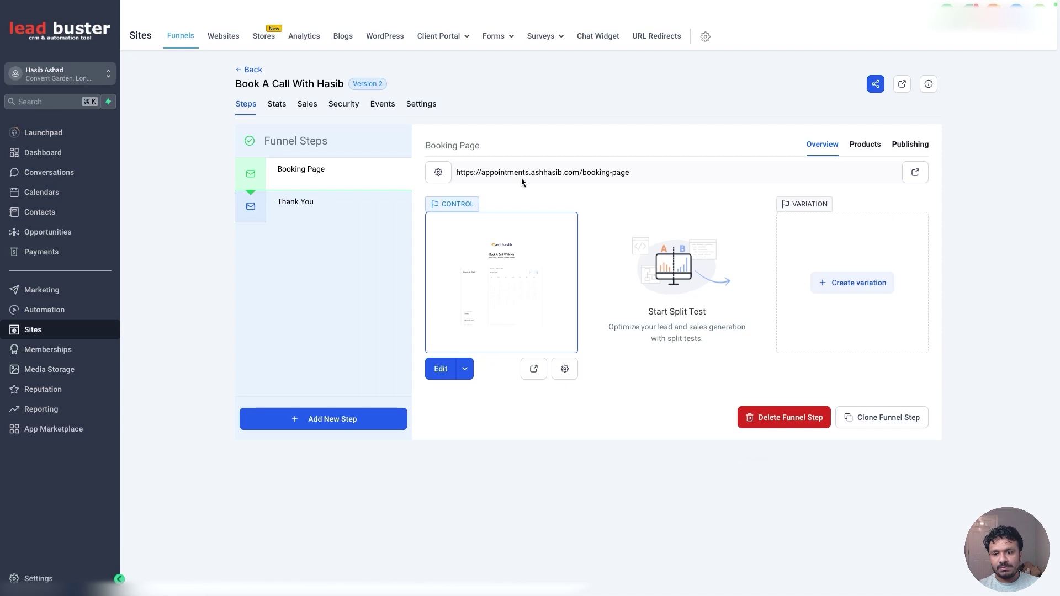
click(341, 209)
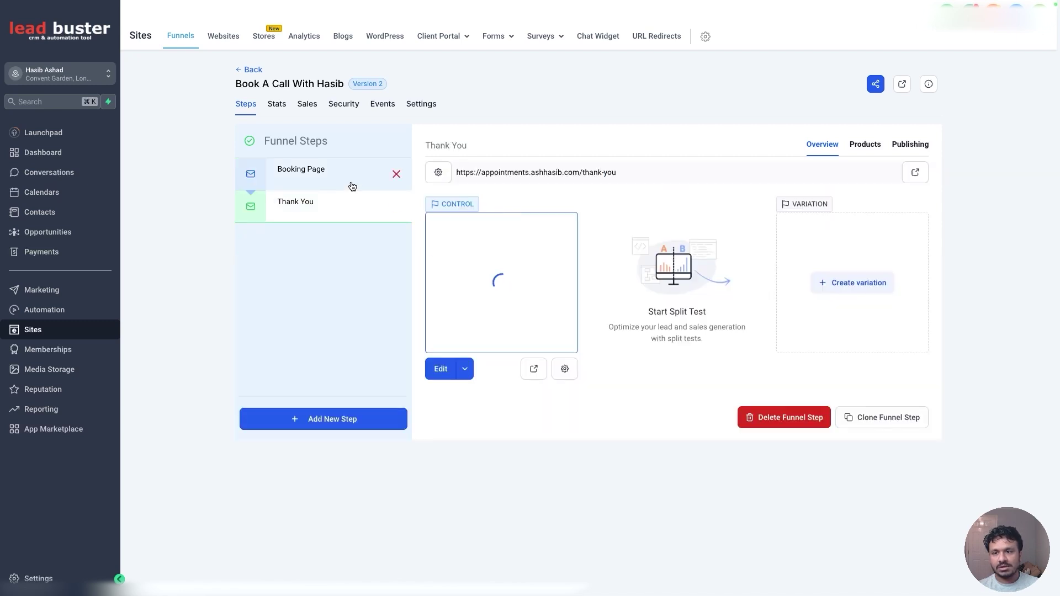
click(348, 183)
click(349, 203)
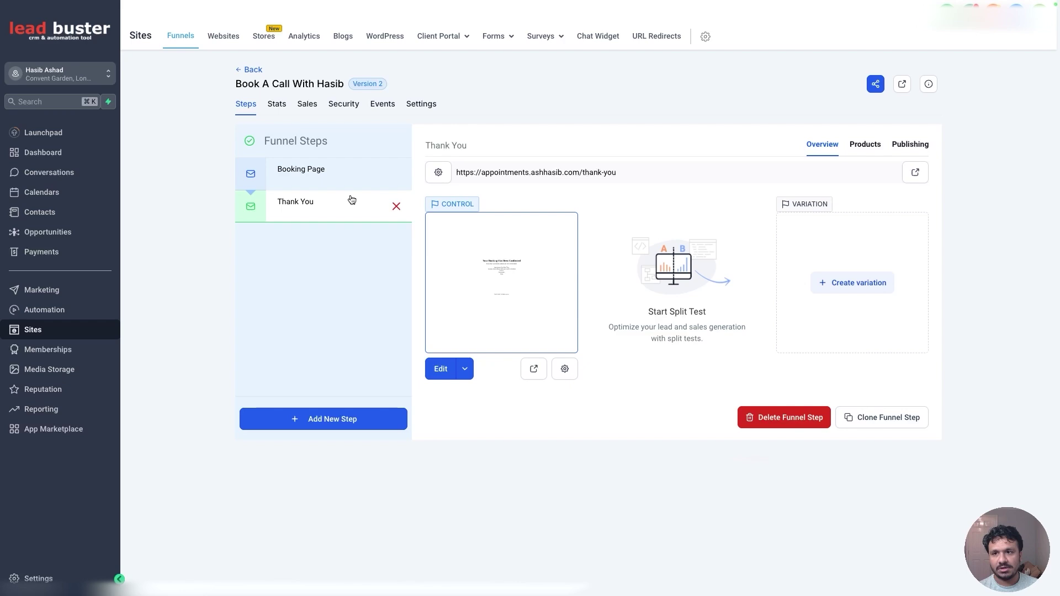
mouse_move(339, 3)
click(270, 6)
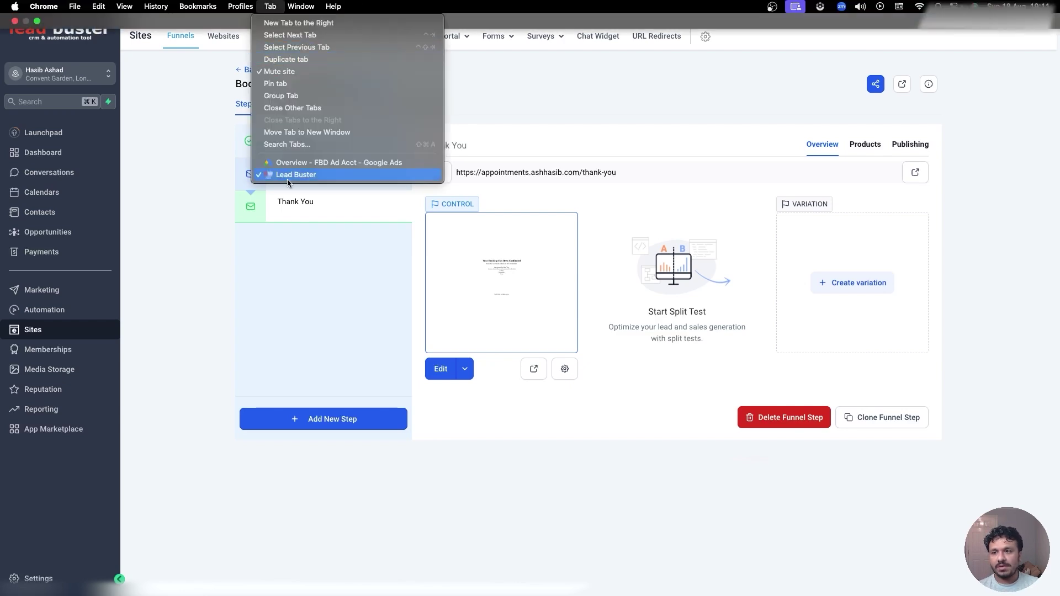
Start a new Website conversion action from Goals > Conversions > Summary in Google Ads
click(285, 162)
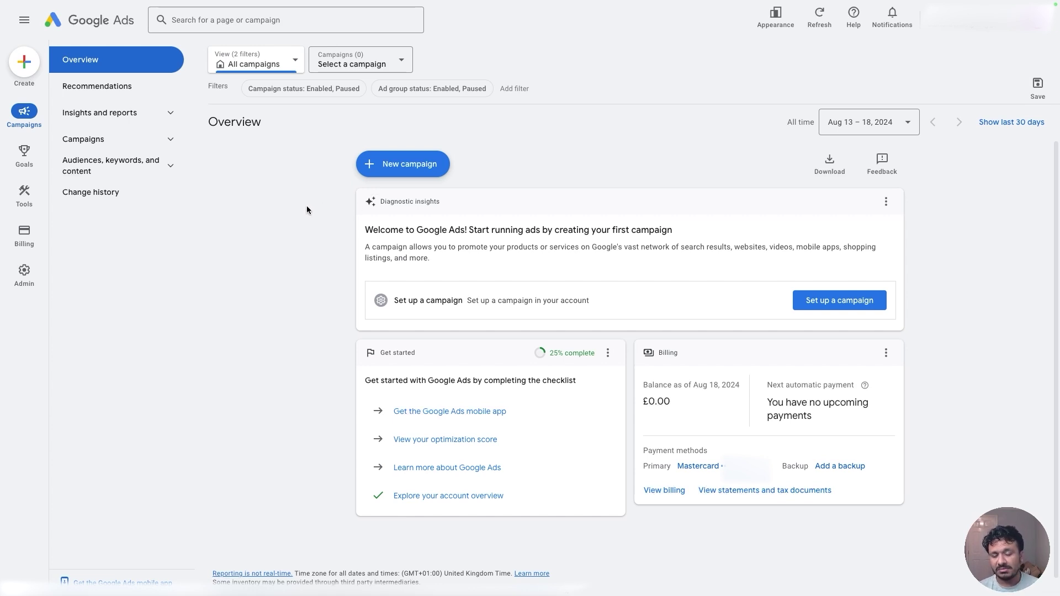
mouse_move(27, 168)
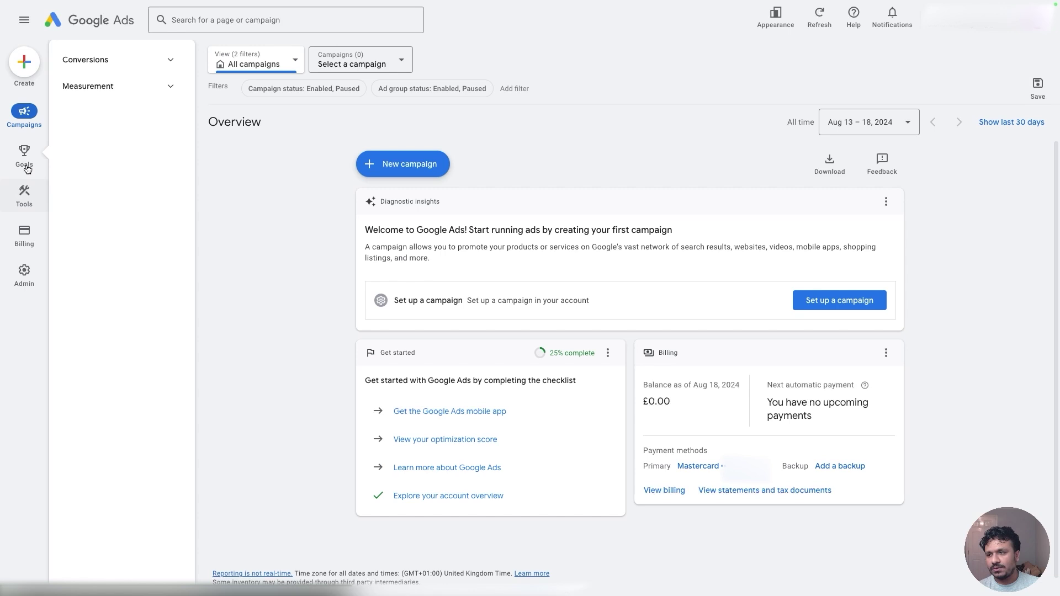
click(100, 63)
click(91, 89)
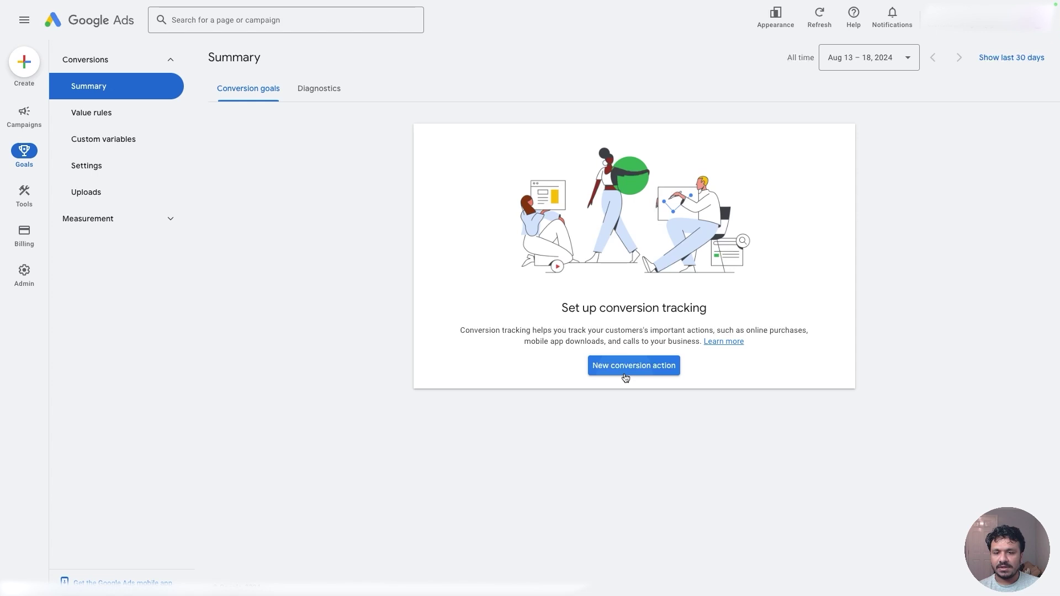
click(624, 371)
click(323, 202)
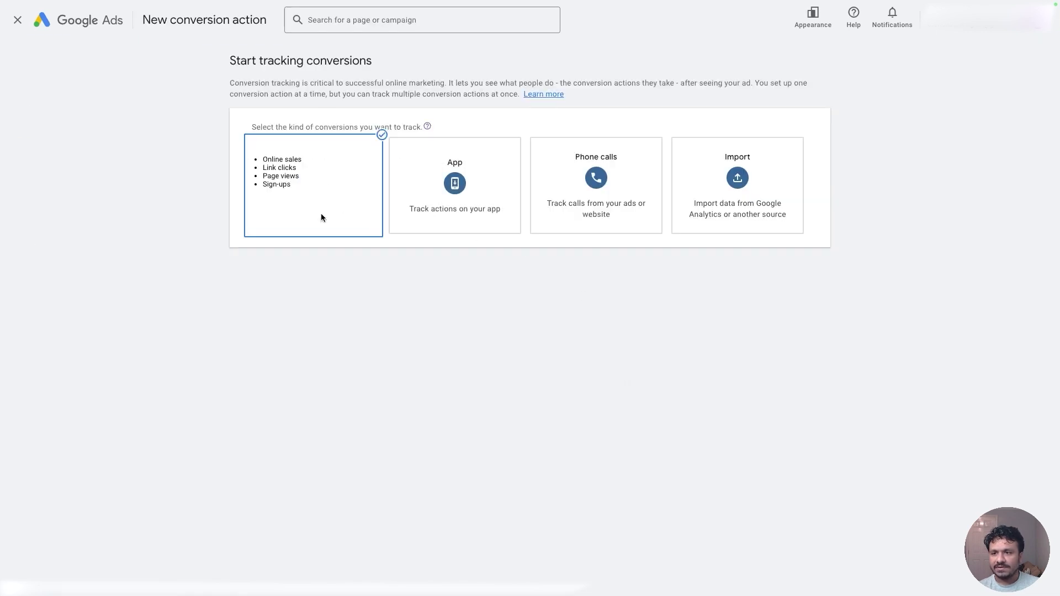
click(326, 186)
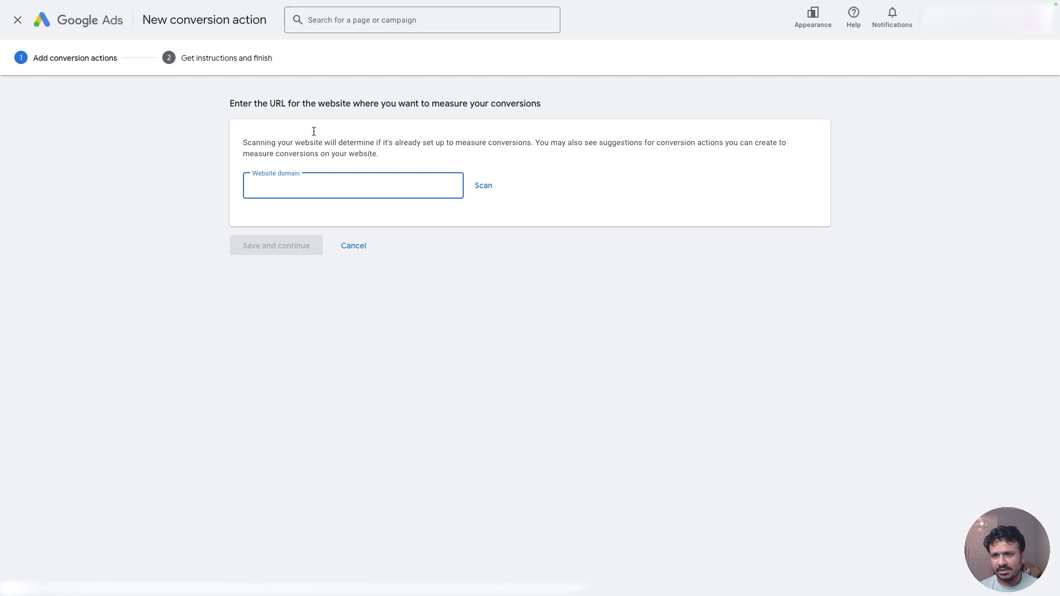
Select the Booking Page step's full URL in Lead Buster, then return to Google Ads
click(270, 6)
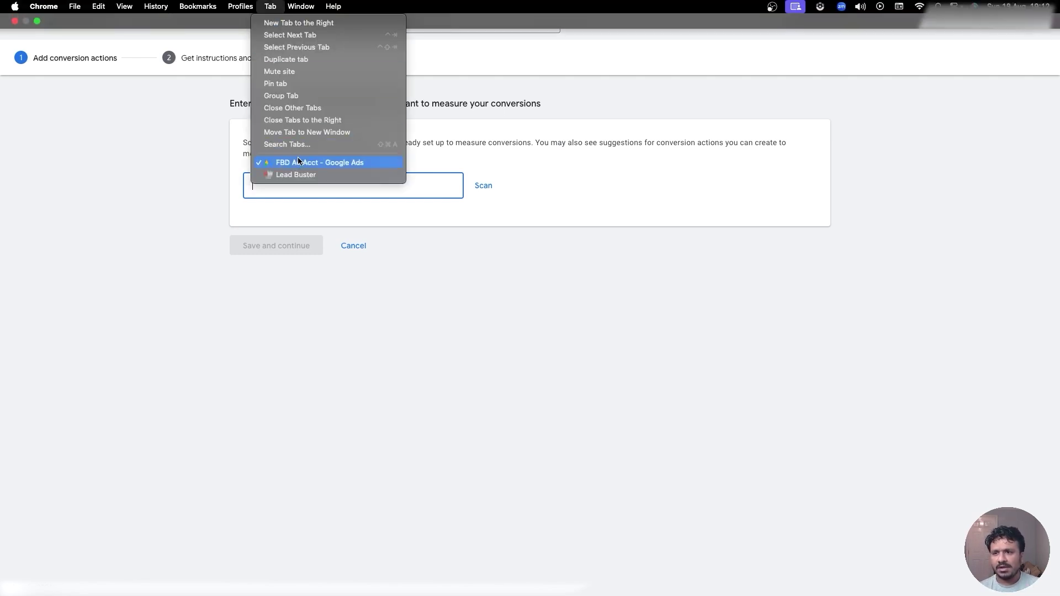
click(297, 174)
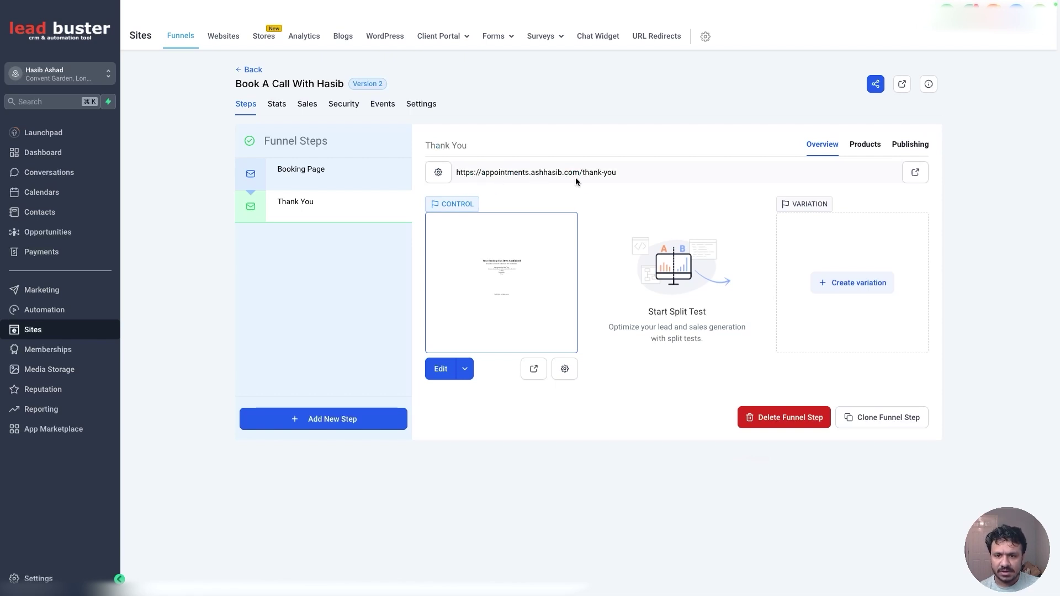
click(346, 181)
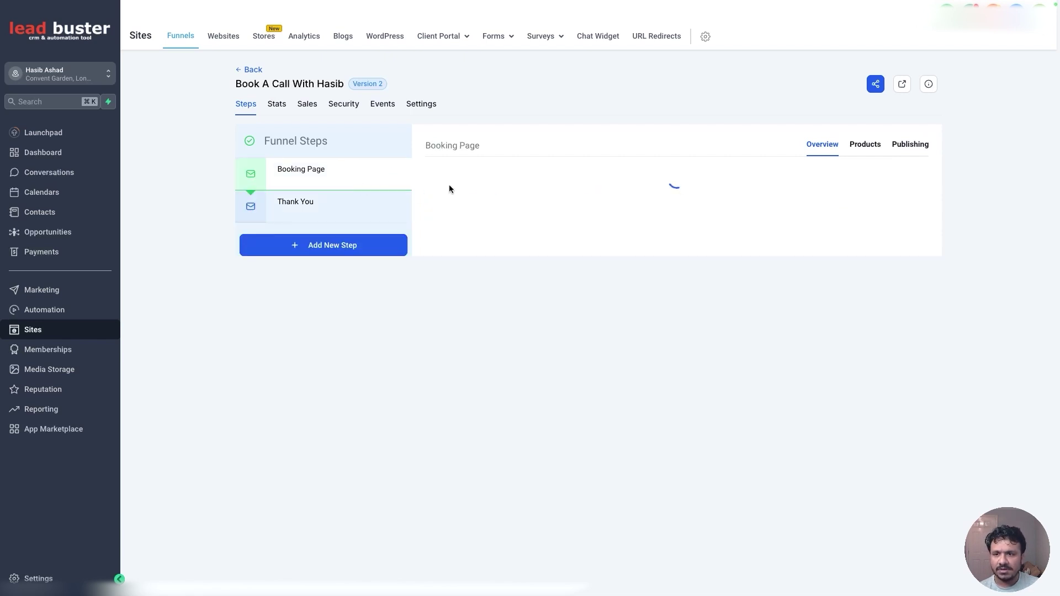
triple_click(575, 172)
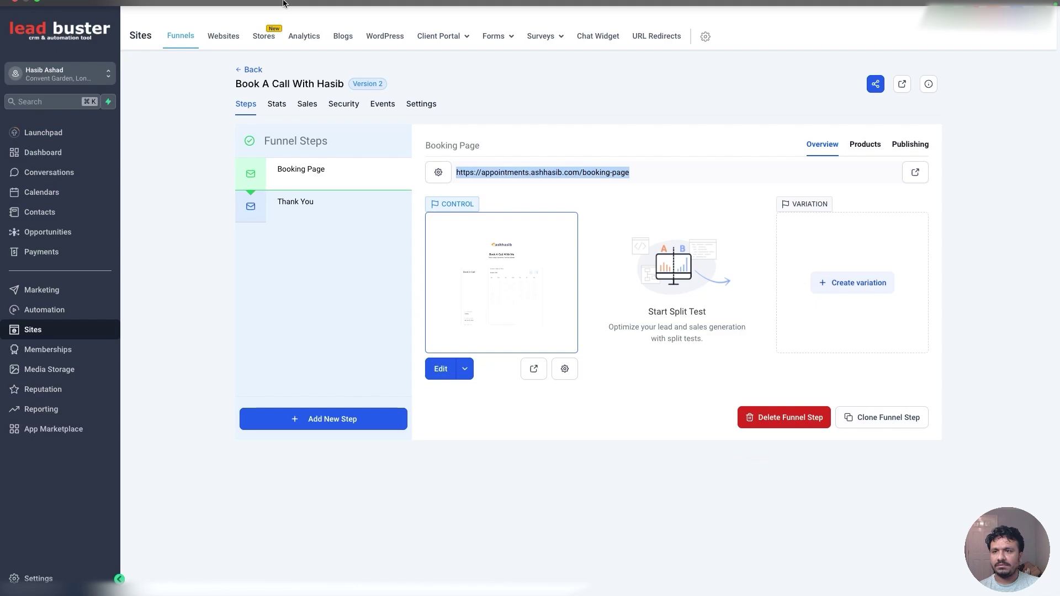
click(270, 6)
click(299, 163)
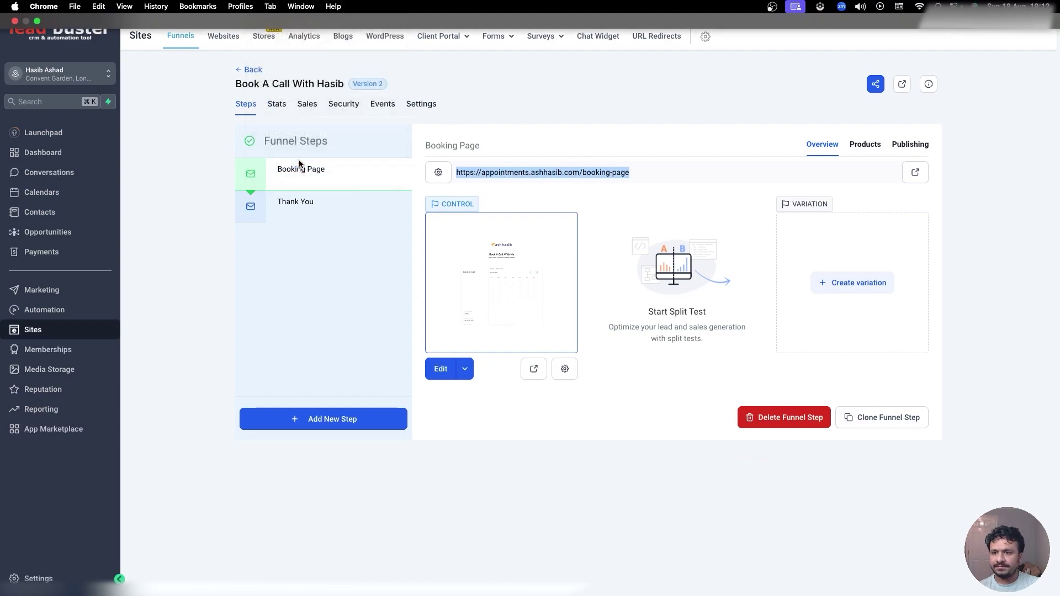
Scan the booking page URL entered as the website domain
click(471, 187)
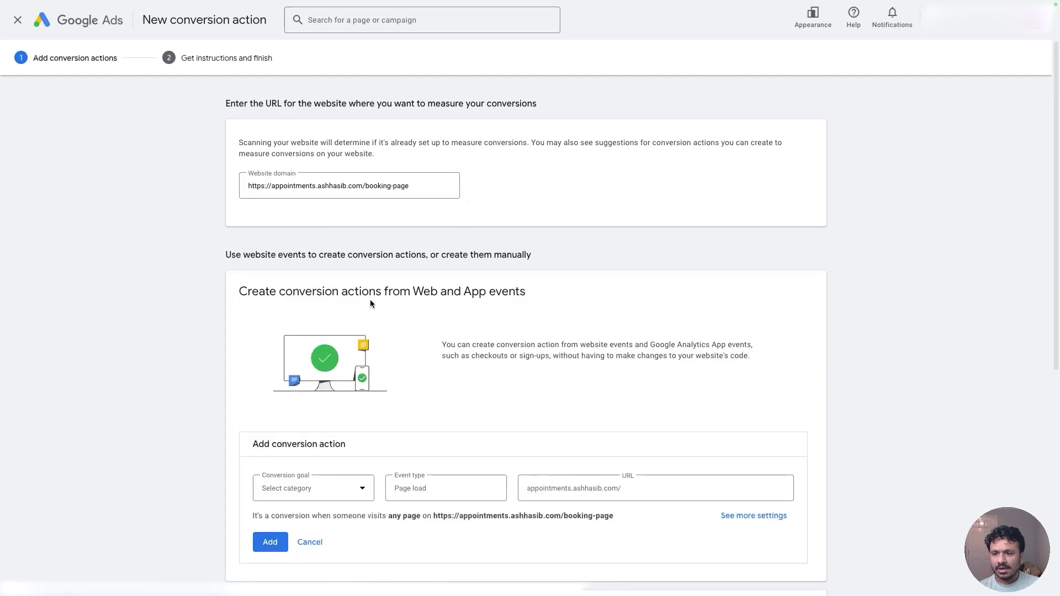
scroll(369, 298, down, 3)
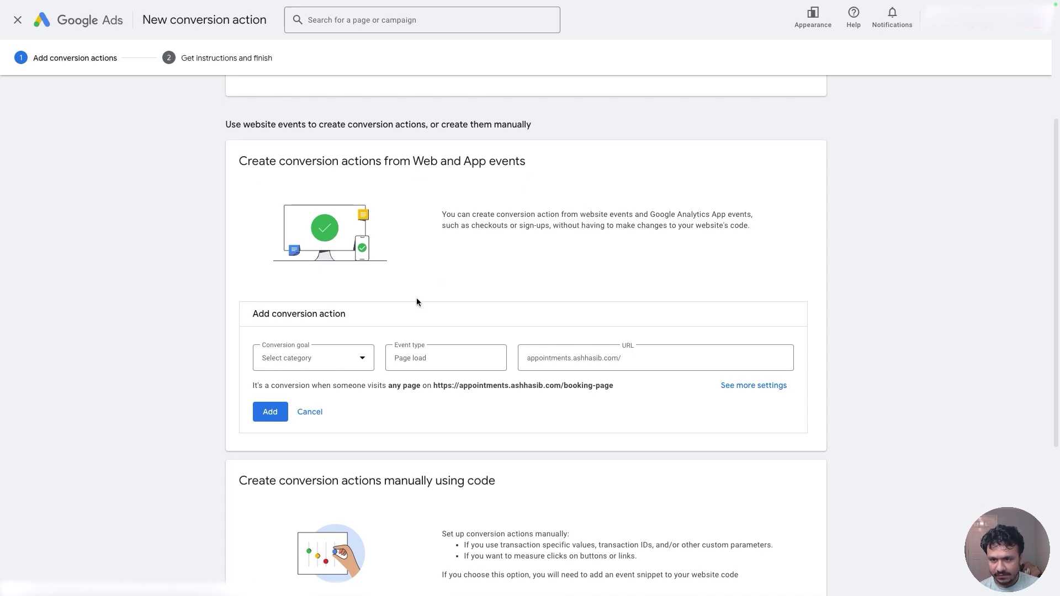
scroll(414, 296, down, 2)
scroll(316, 310, down, 2)
Add a conversion action manually and browse the goal category list
click(278, 397)
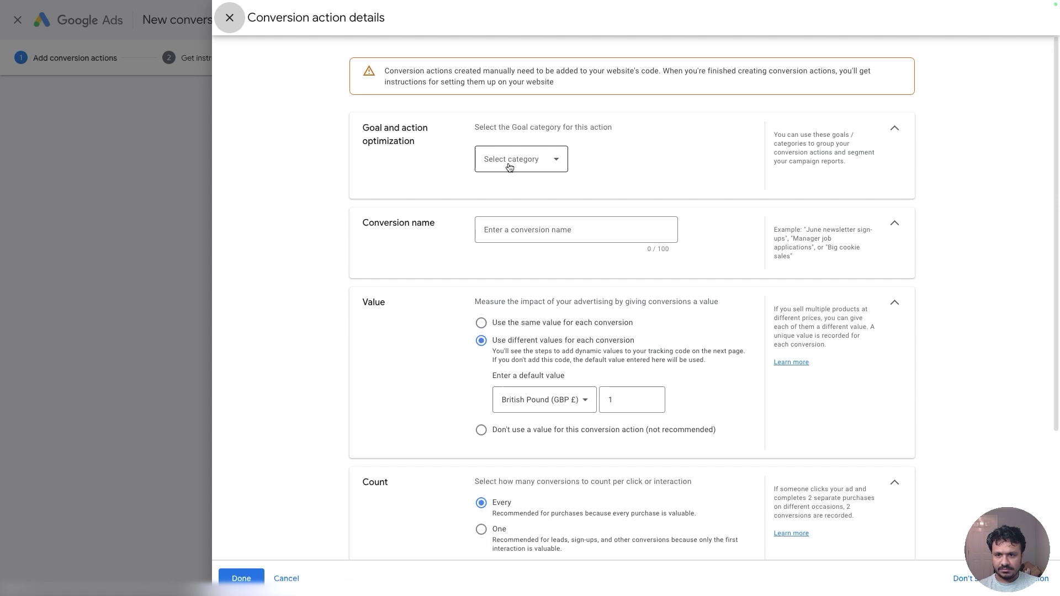
click(509, 164)
scroll(539, 282, down, 2)
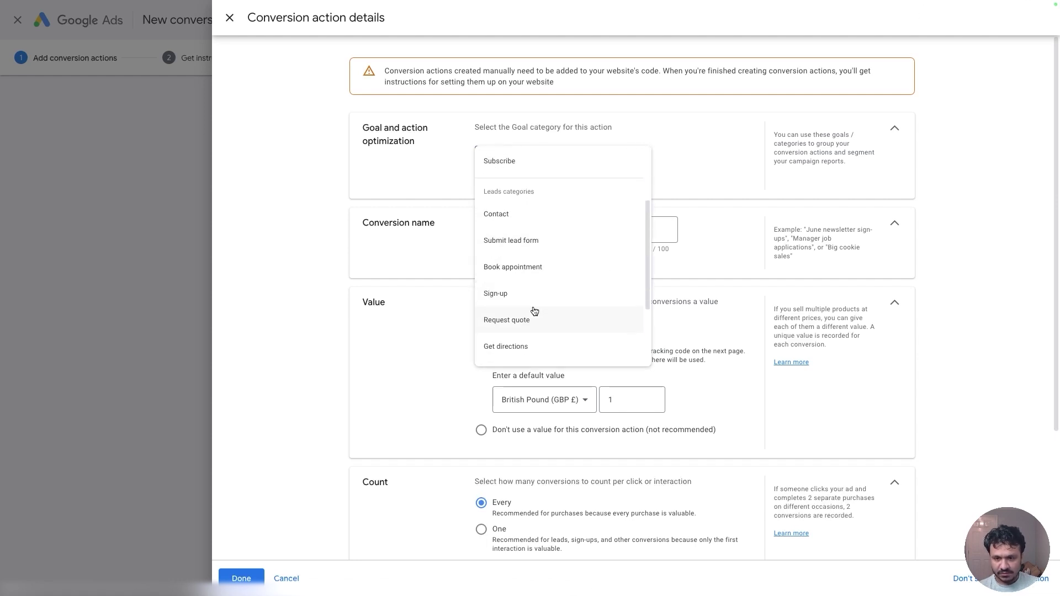
scroll(532, 286, up, 2)
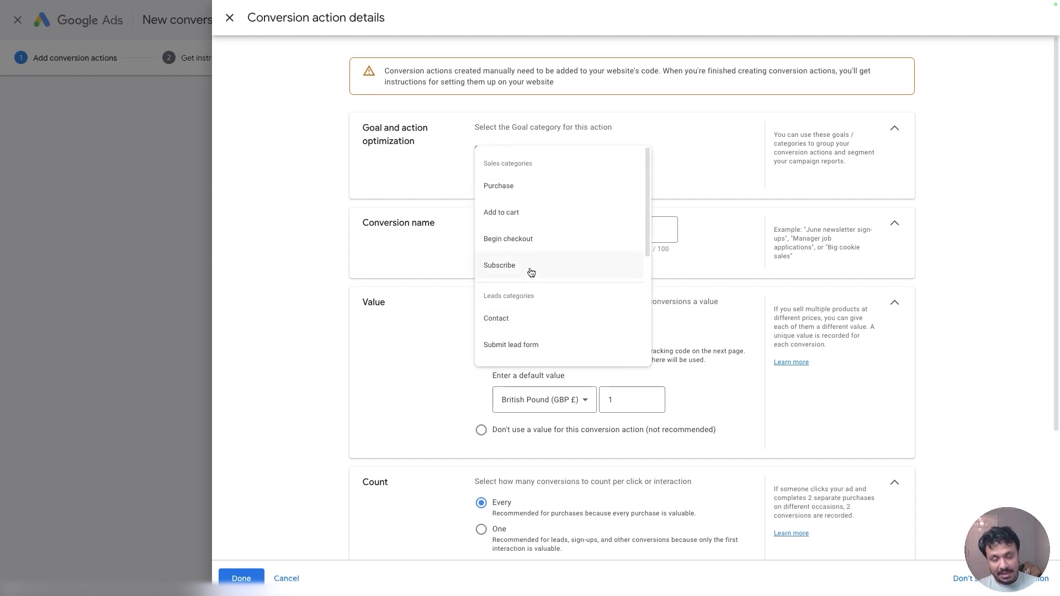
scroll(530, 273, down, 3)
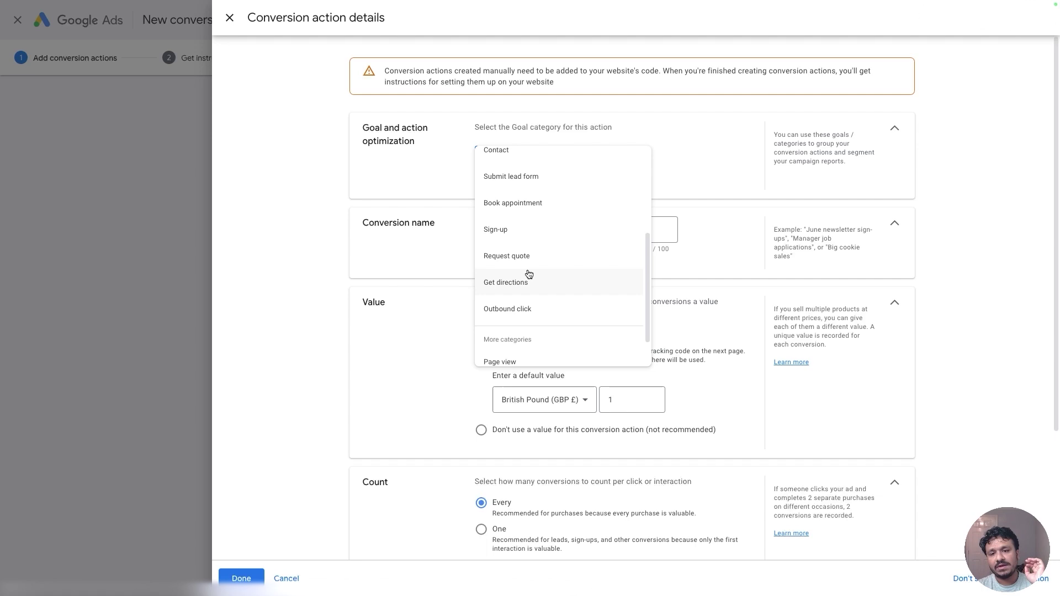
scroll(591, 312, down, 1)
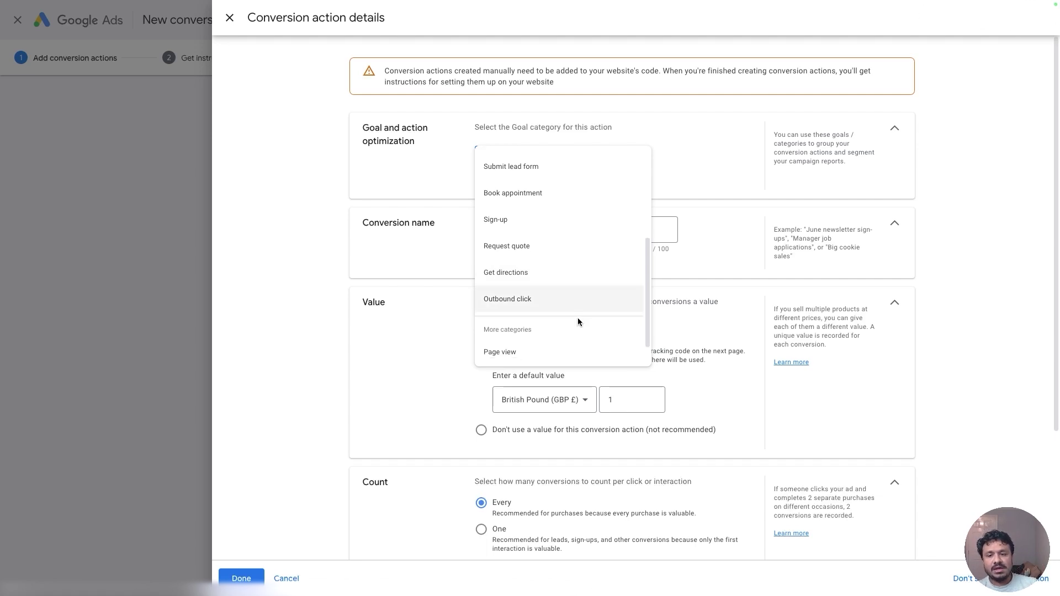
scroll(510, 290, up, 3)
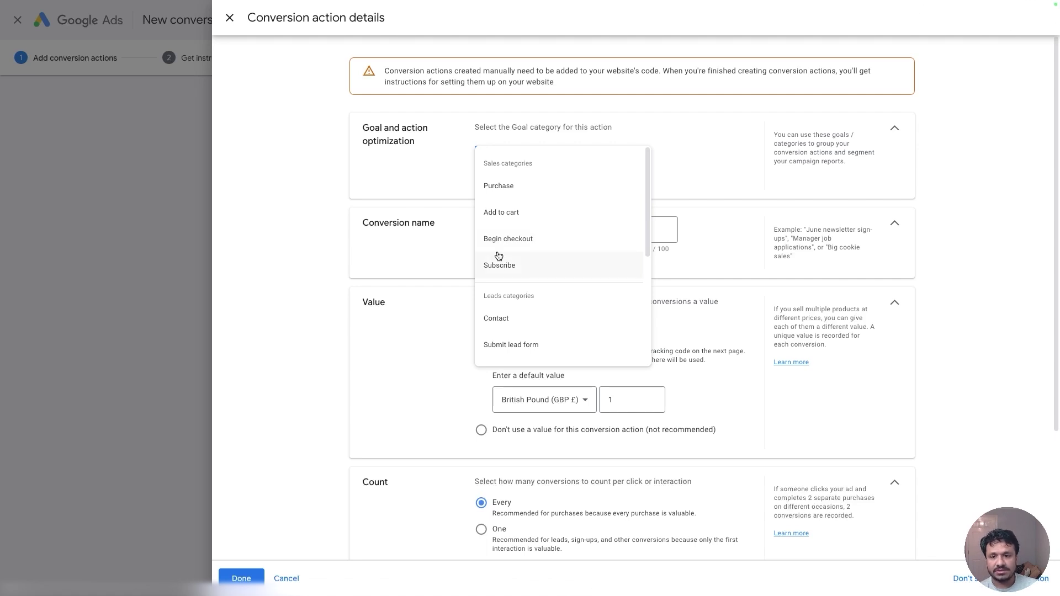
scroll(497, 255, down, 2)
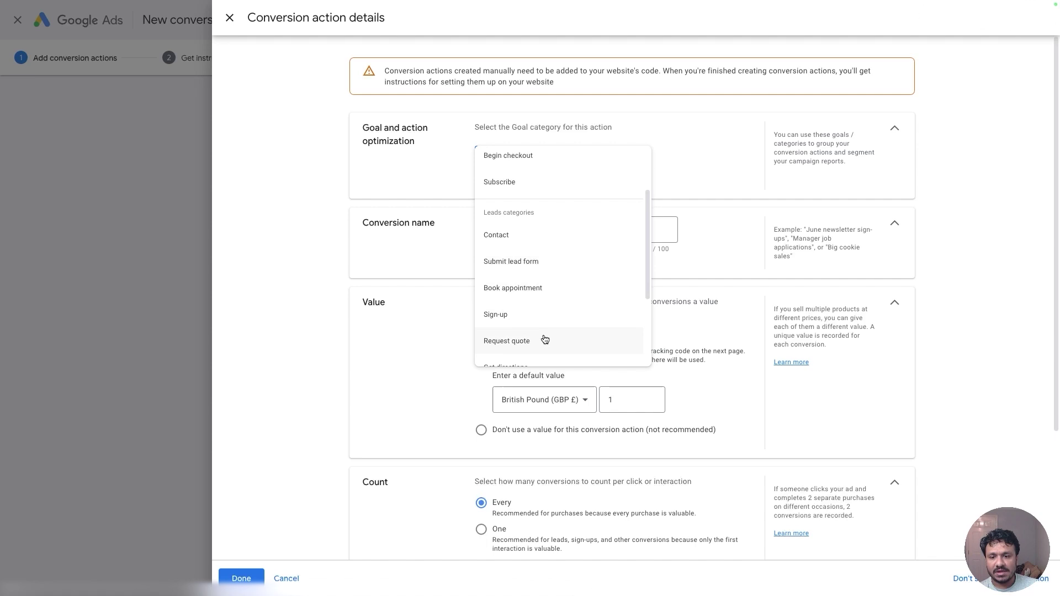
scroll(546, 338, down, 2)
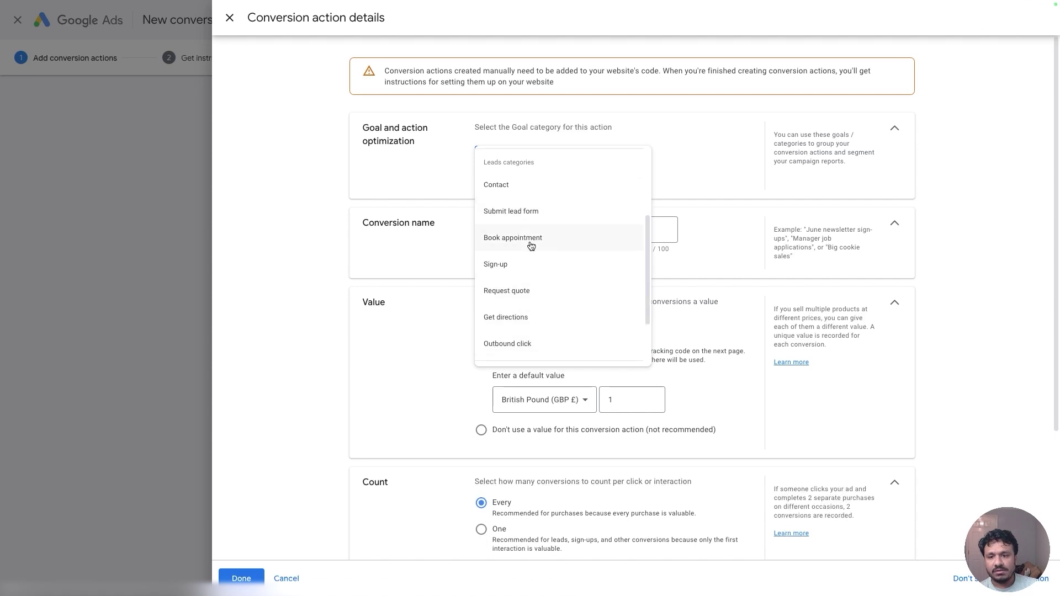
Set the goal category to Book appointment and name the action 'Ash Book Appt Conversion'
click(530, 242)
click(537, 269)
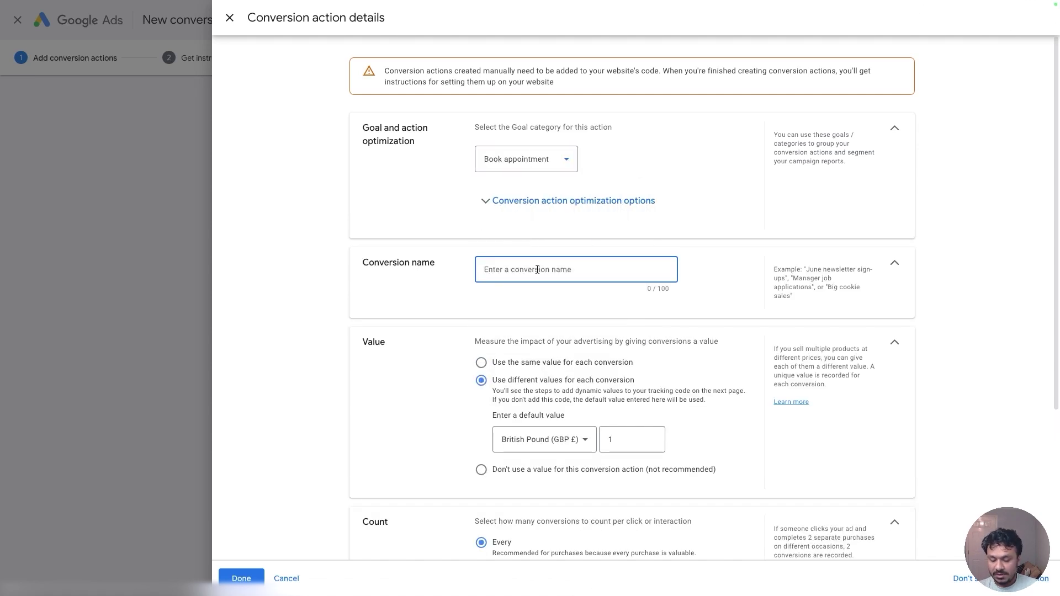
text(Ash)
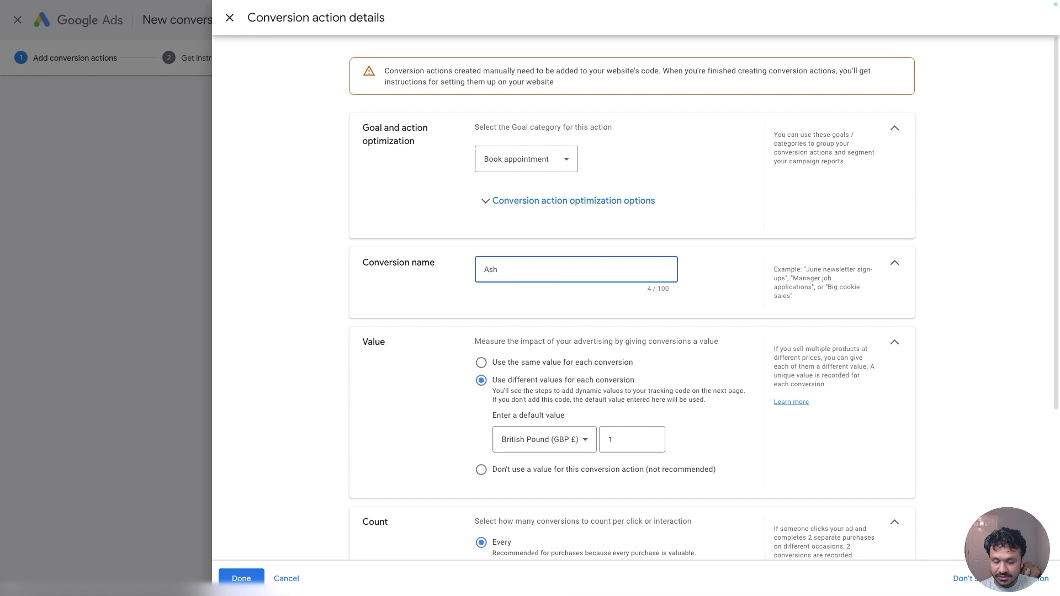
text( Book Appt Conversion)
click(491, 288)
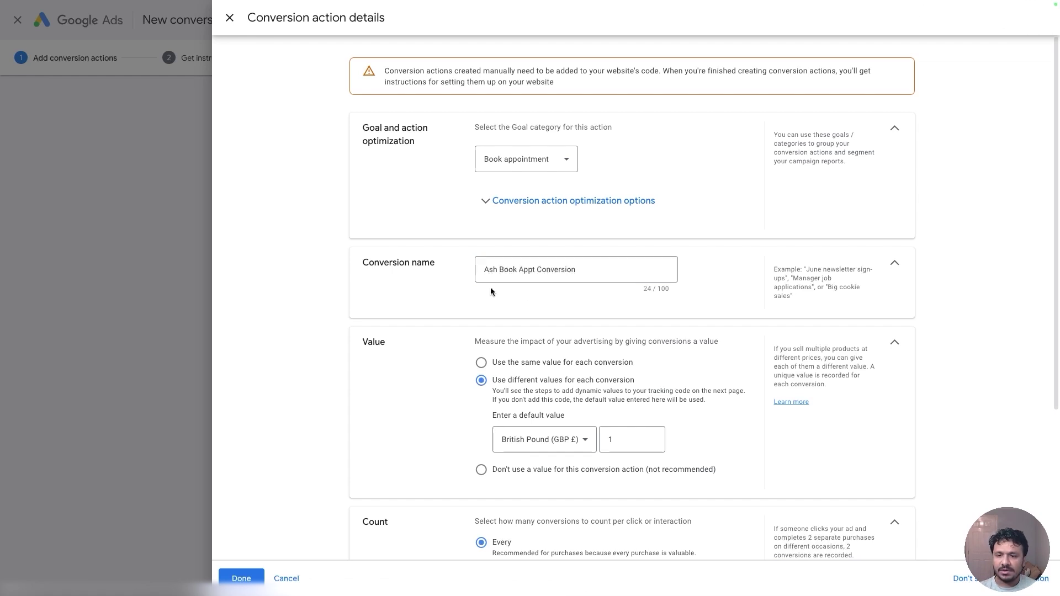
Use the same value for each conversion, set to £49
scroll(513, 320, down, 2)
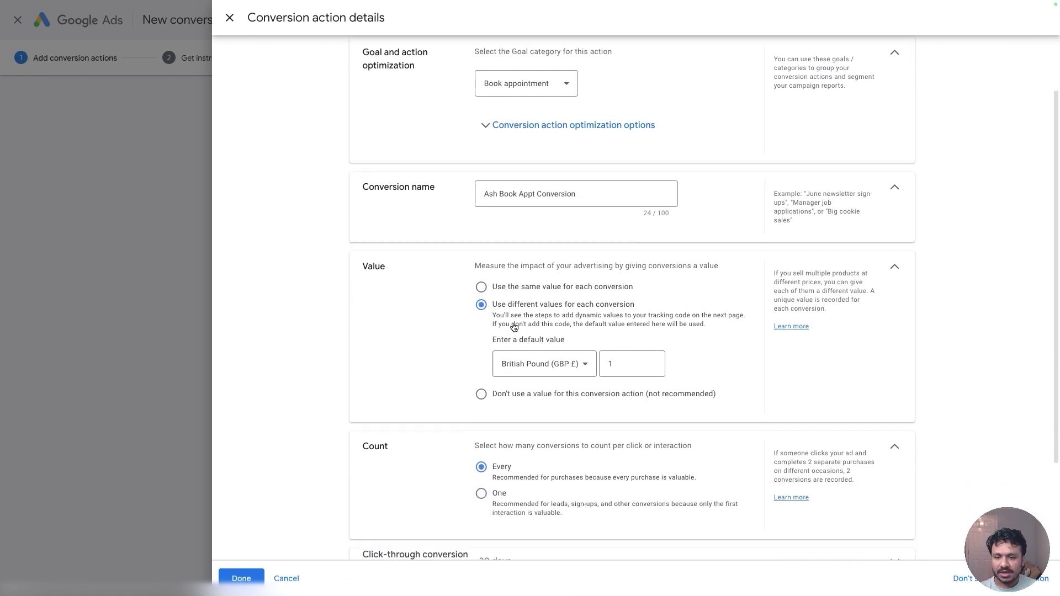
click(481, 385)
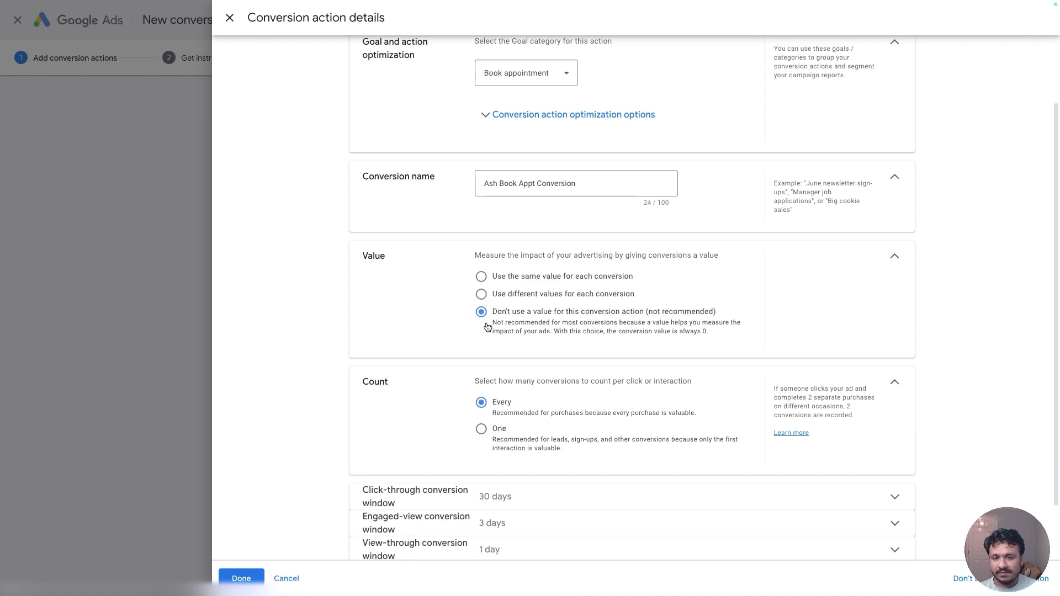
click(480, 277)
click(628, 329)
text(49)
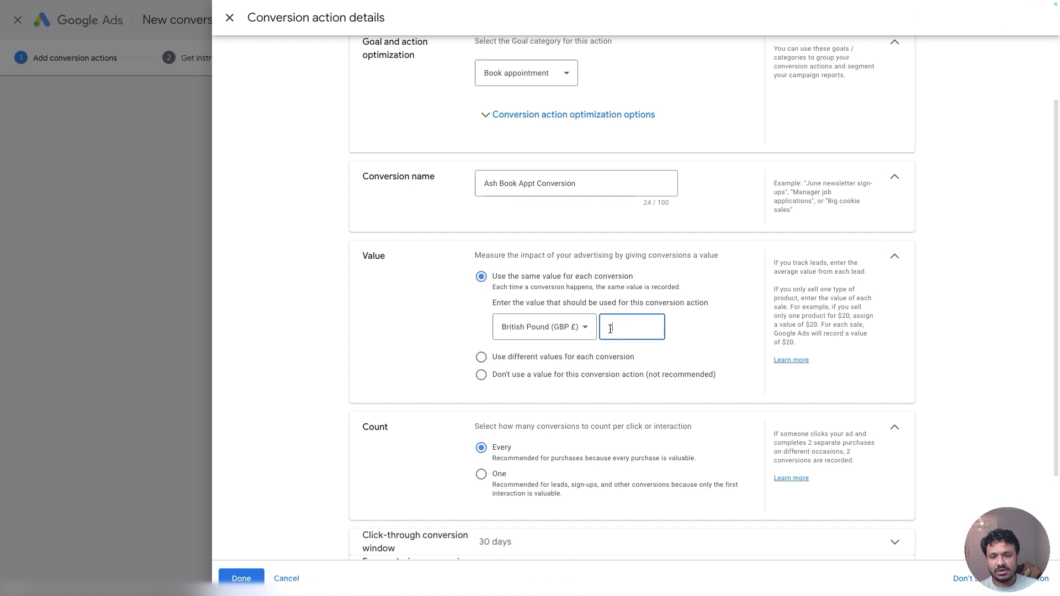
click(608, 310)
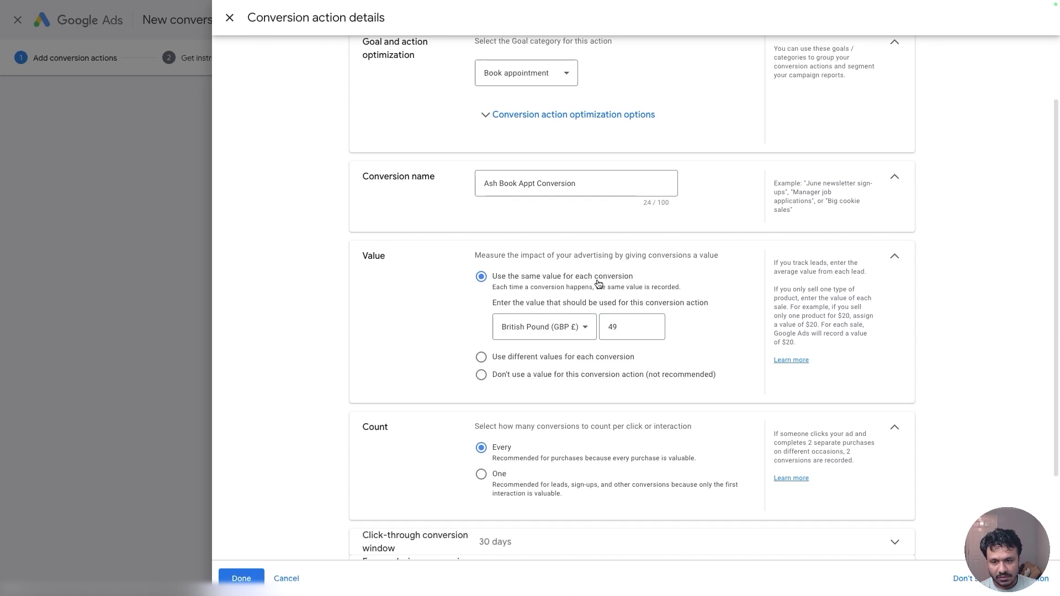
Keep Count set to Every, review Enhanced conversions and Attribution, and save the action
scroll(453, 339, down, 2)
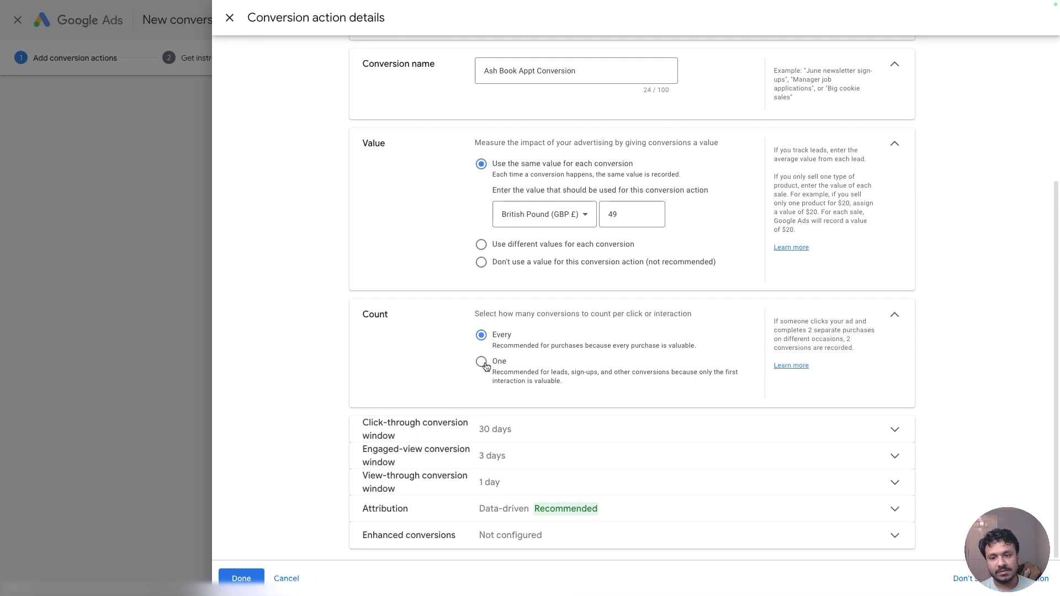
click(482, 363)
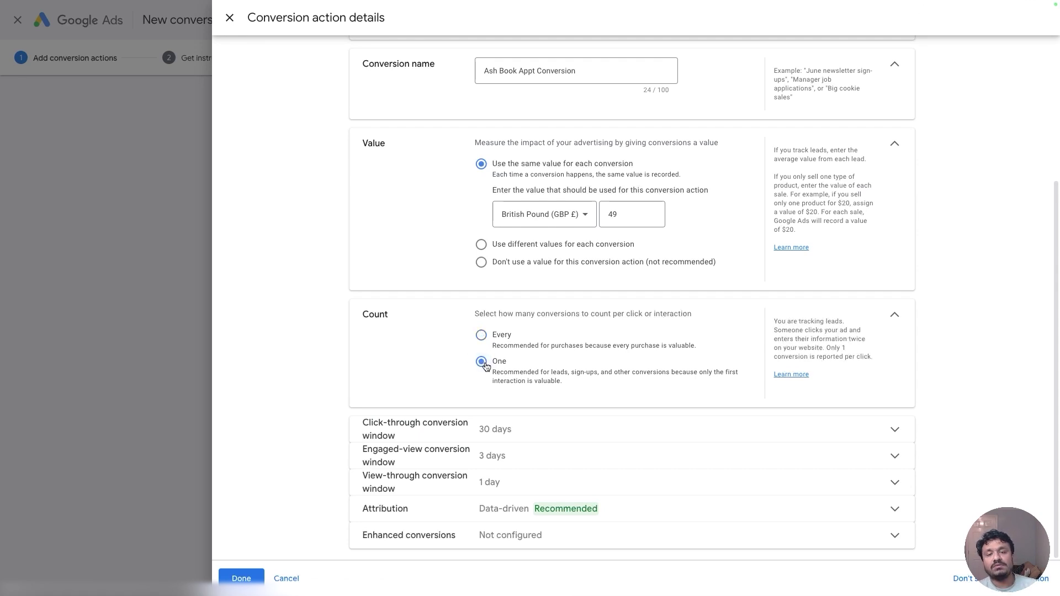
click(482, 336)
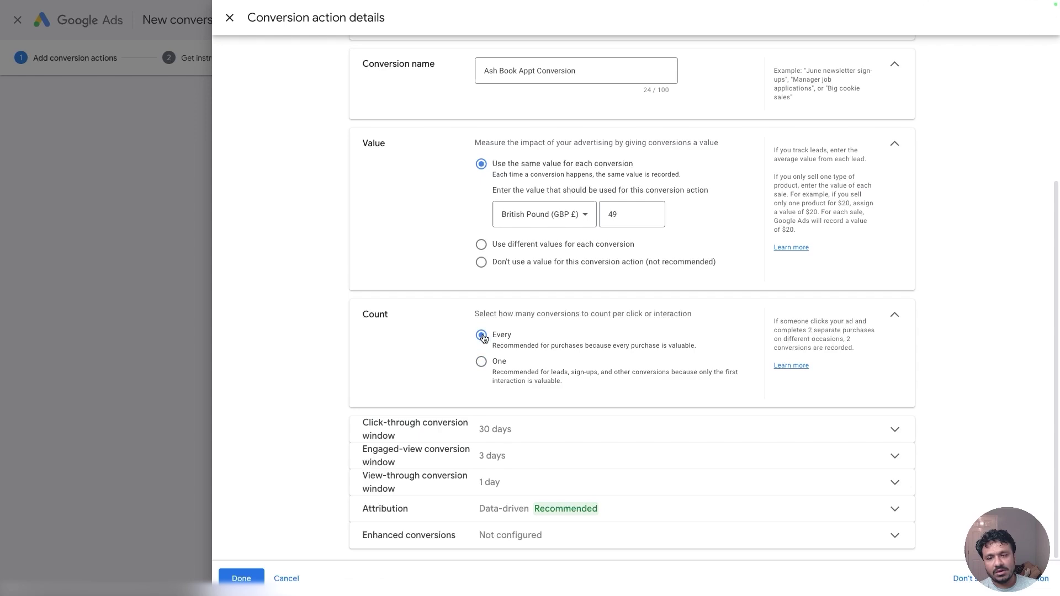
click(469, 530)
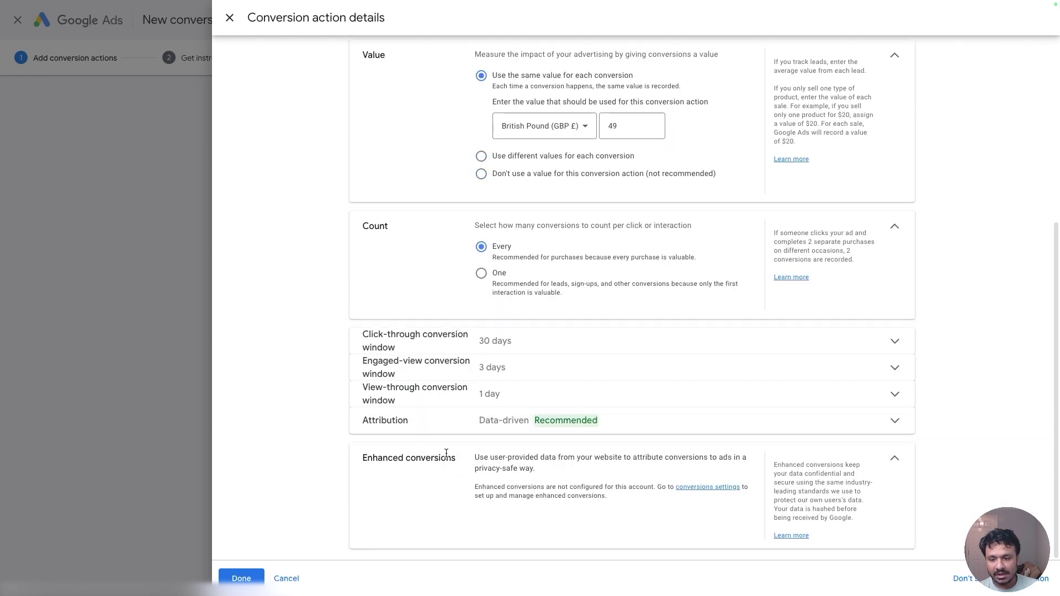
click(884, 447)
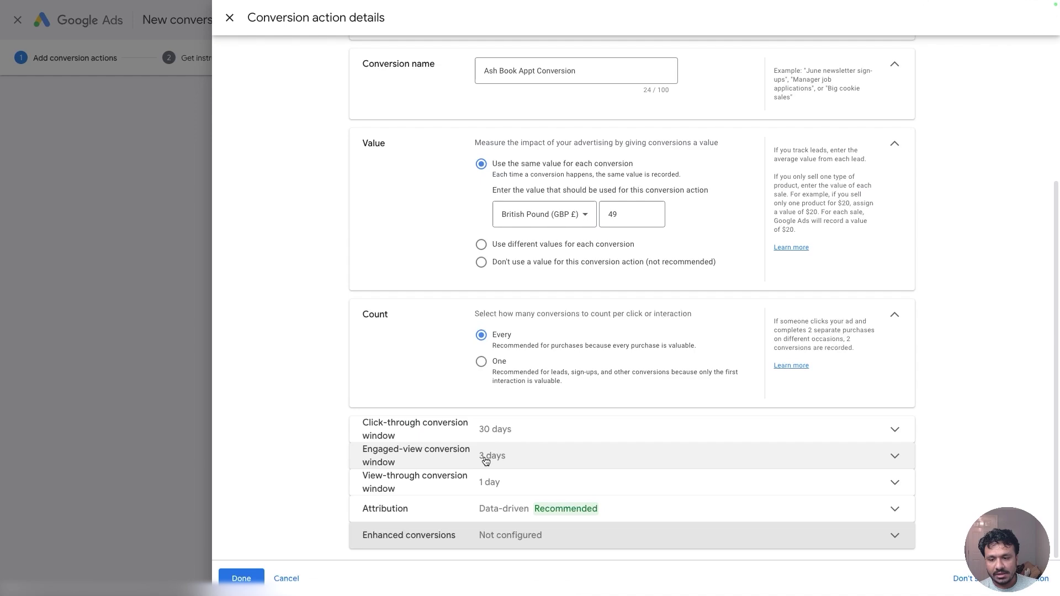
click(457, 513)
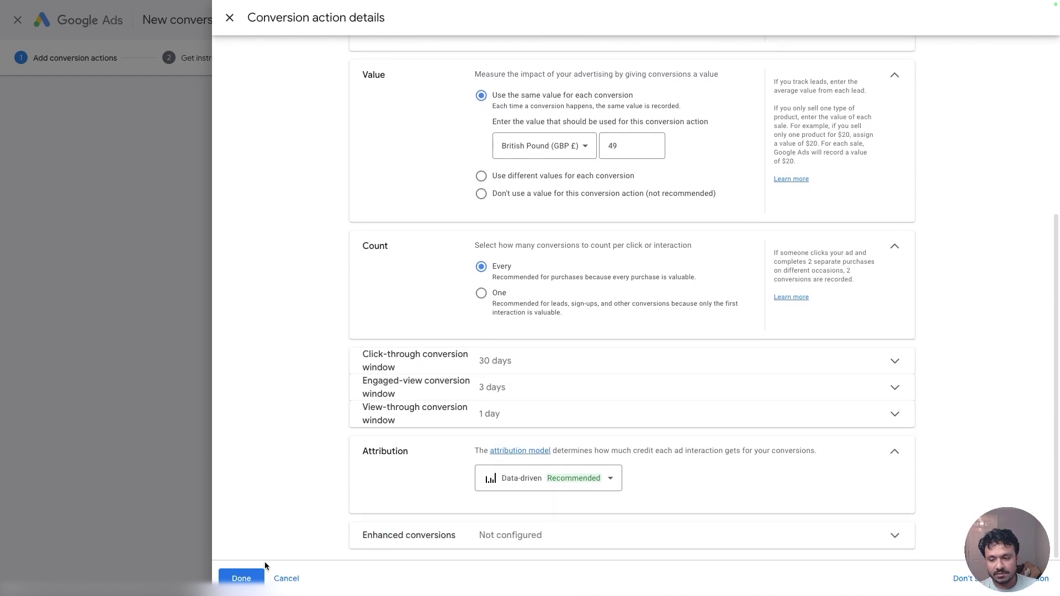
click(243, 577)
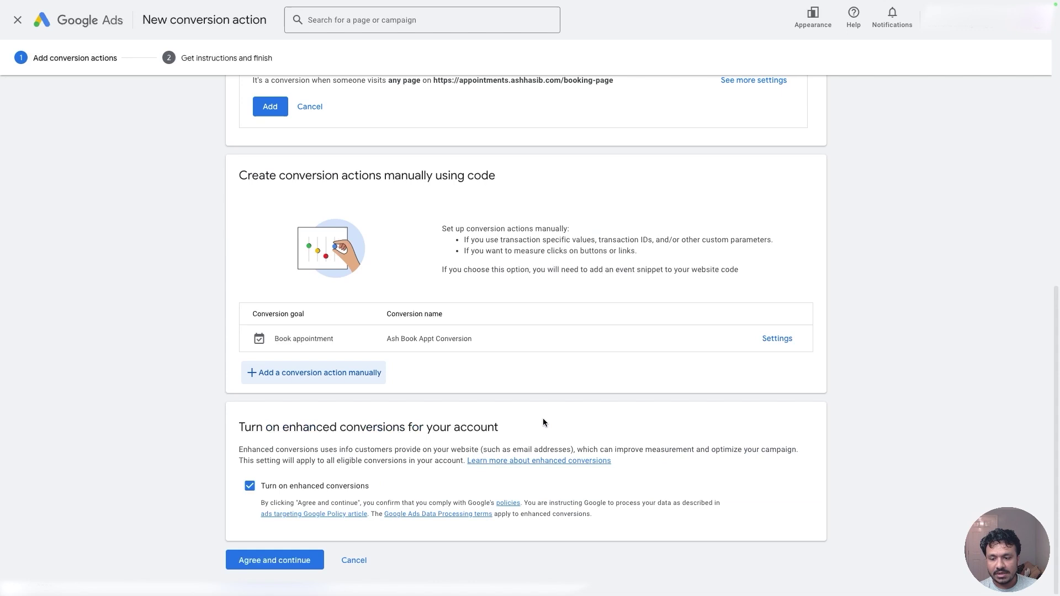
Agree to the terms, set up the Google tag, and copy its installation code
click(283, 560)
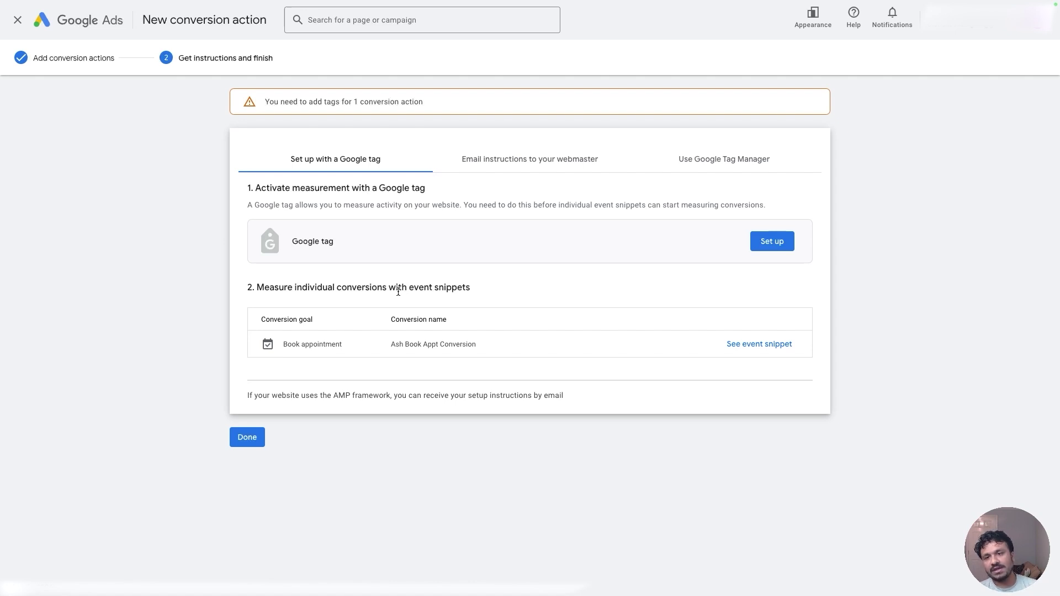
click(766, 253)
click(887, 165)
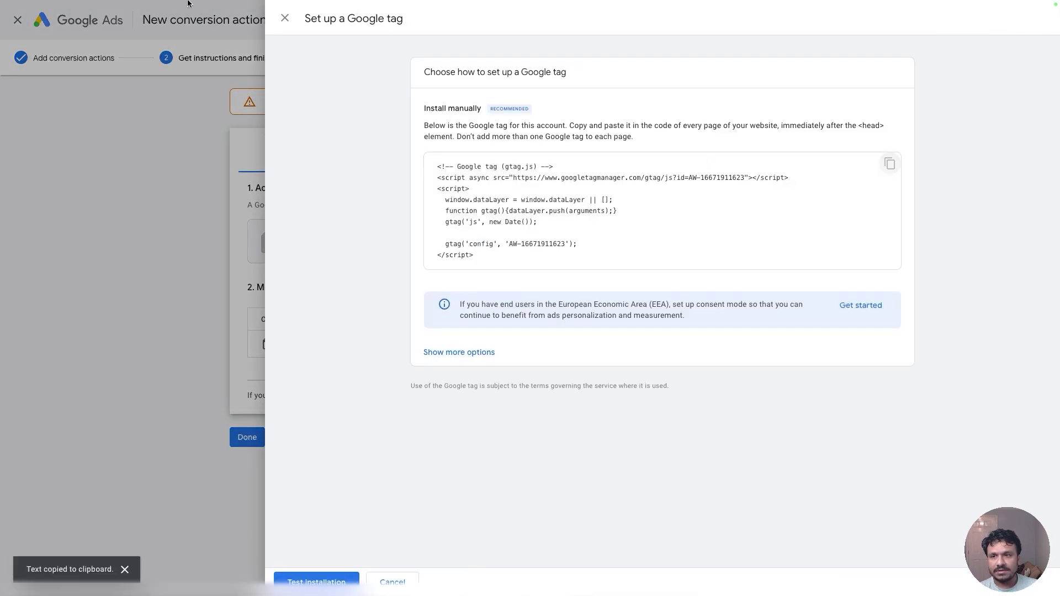
click(270, 6)
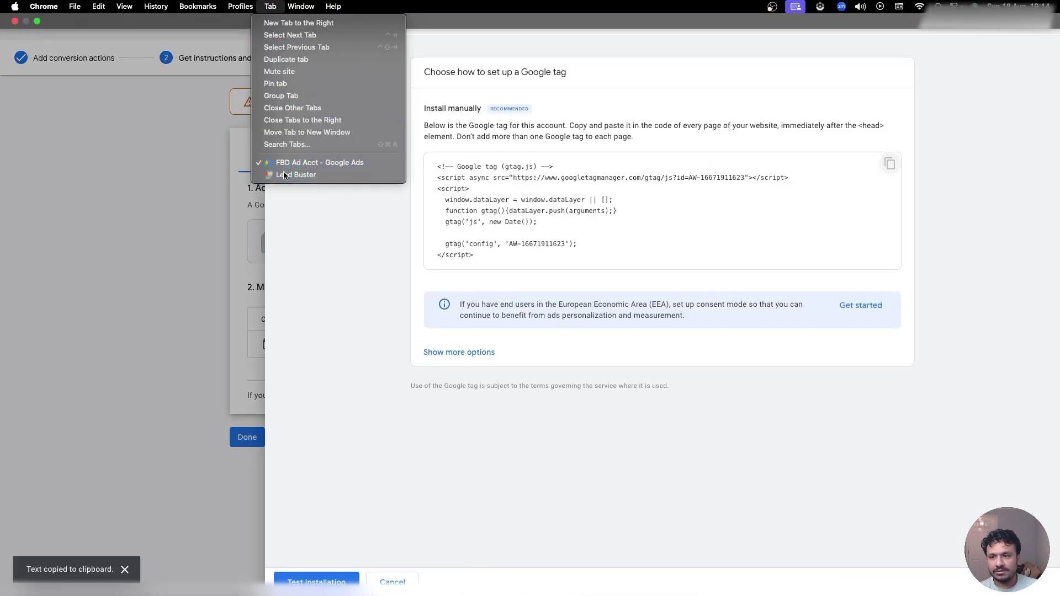
Return to the Lead Buster funnel's Booking Page step after briefly checking Google Ads
click(296, 175)
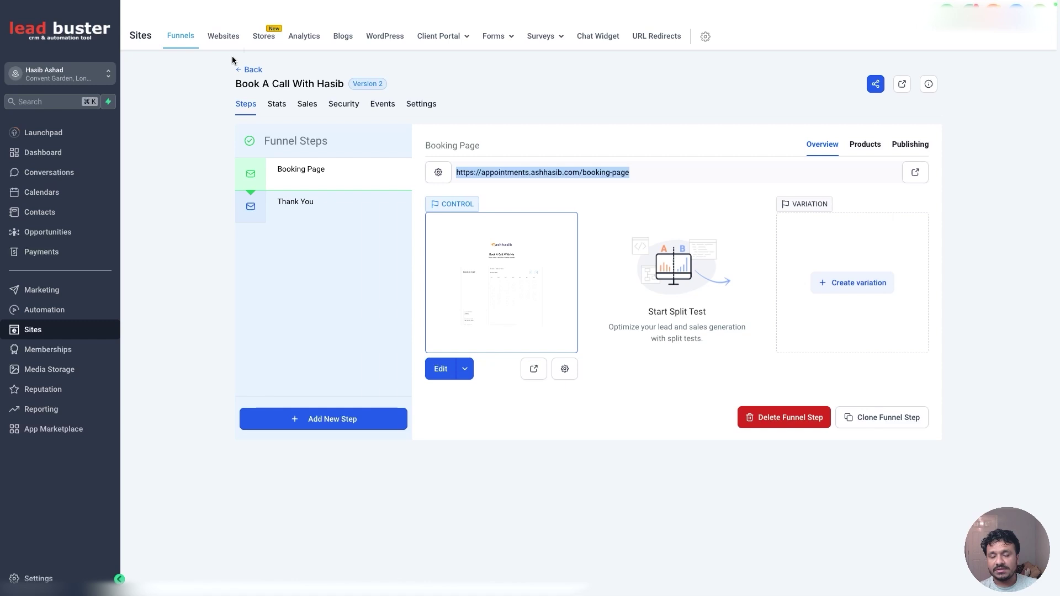
mouse_move(307, 6)
click(270, 6)
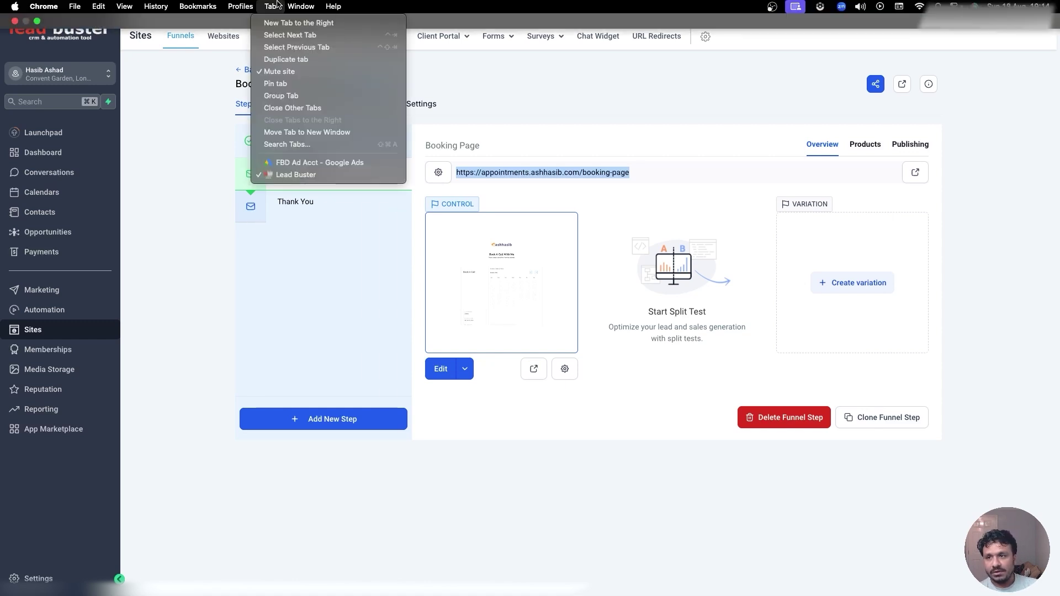
click(309, 163)
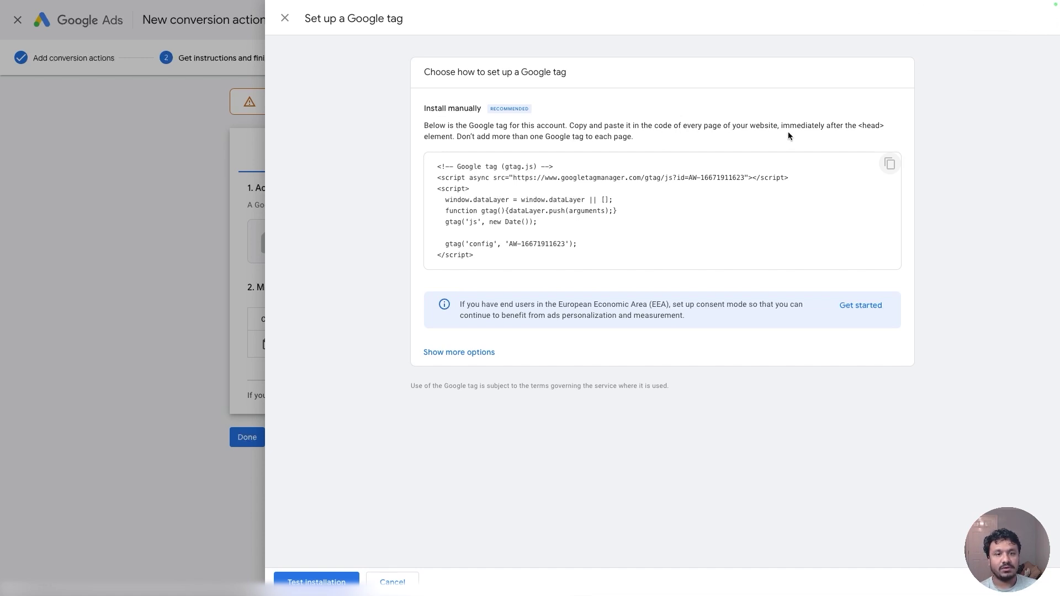
mouse_move(326, 3)
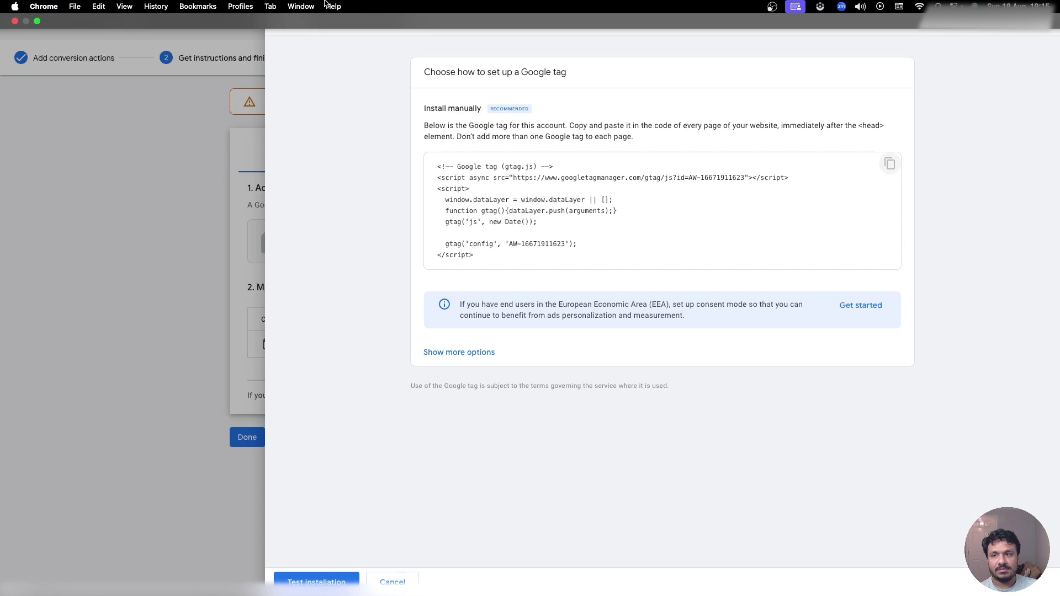
click(270, 6)
click(304, 175)
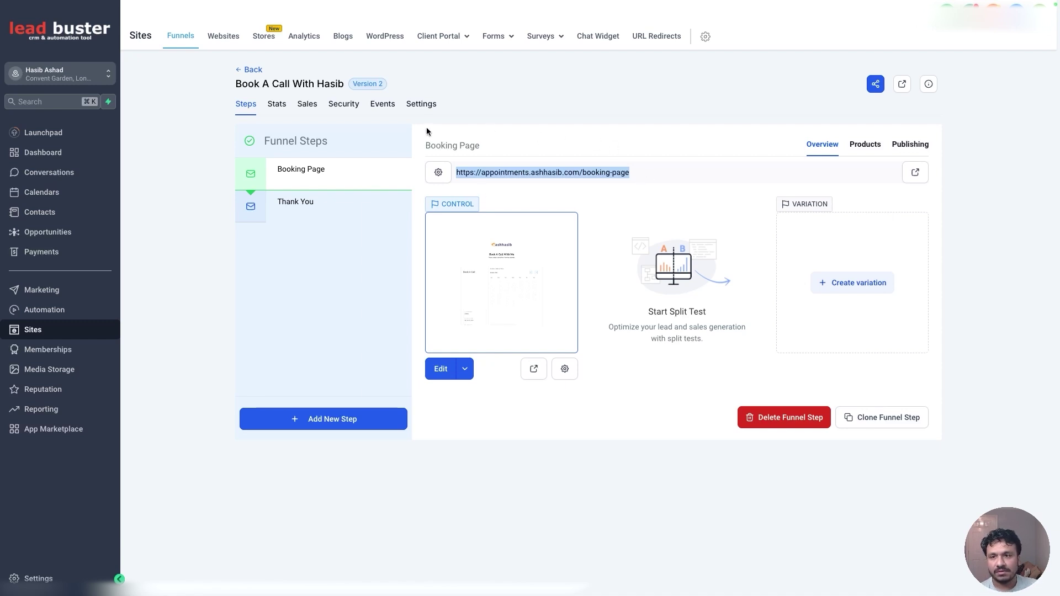
Paste the Google tag into the funnel's Head tracking code setting and save
click(418, 105)
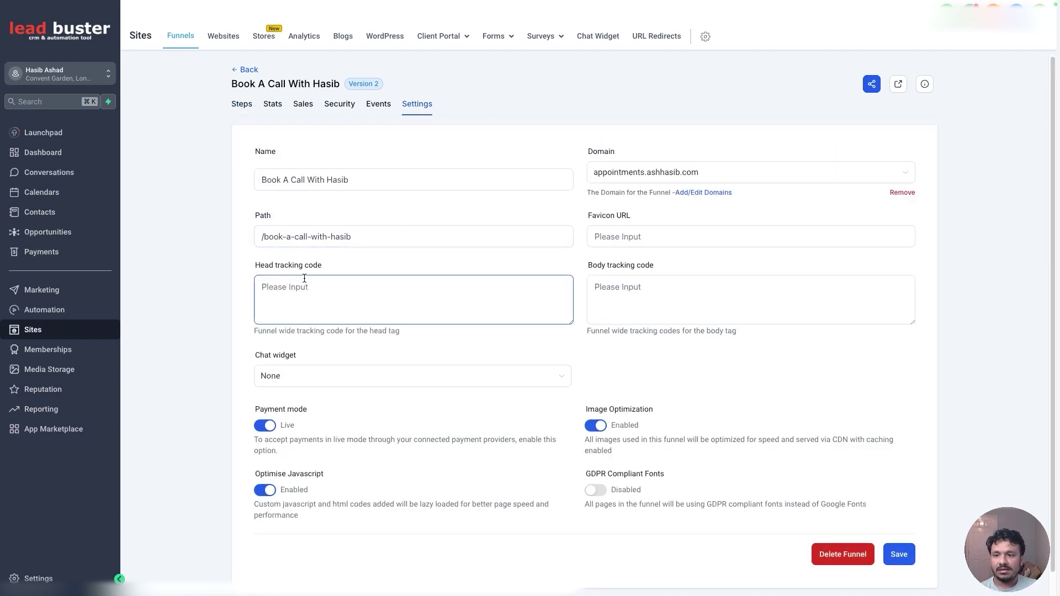
right_click(312, 285)
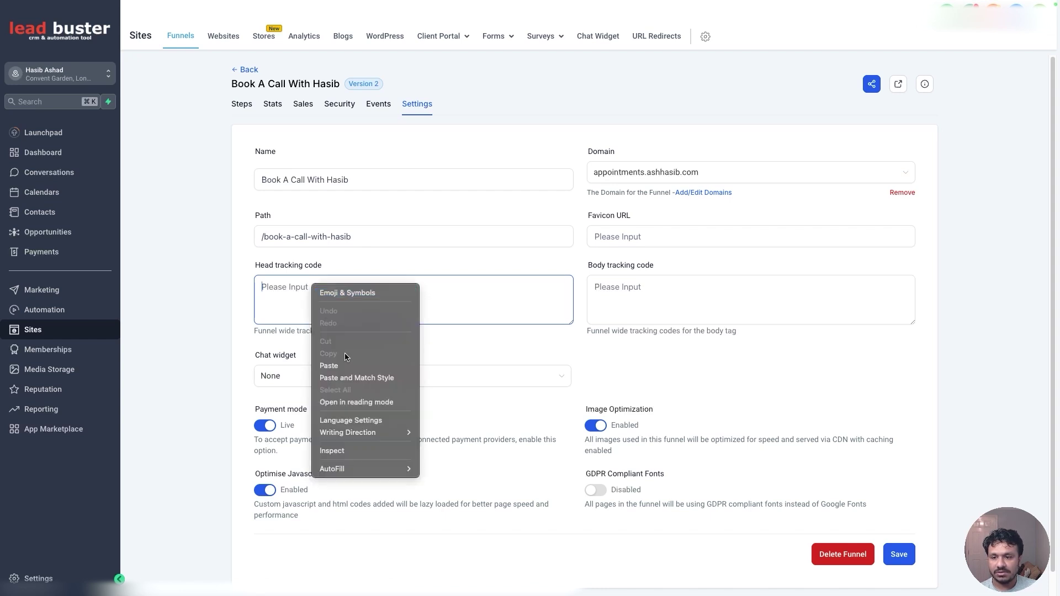
click(329, 366)
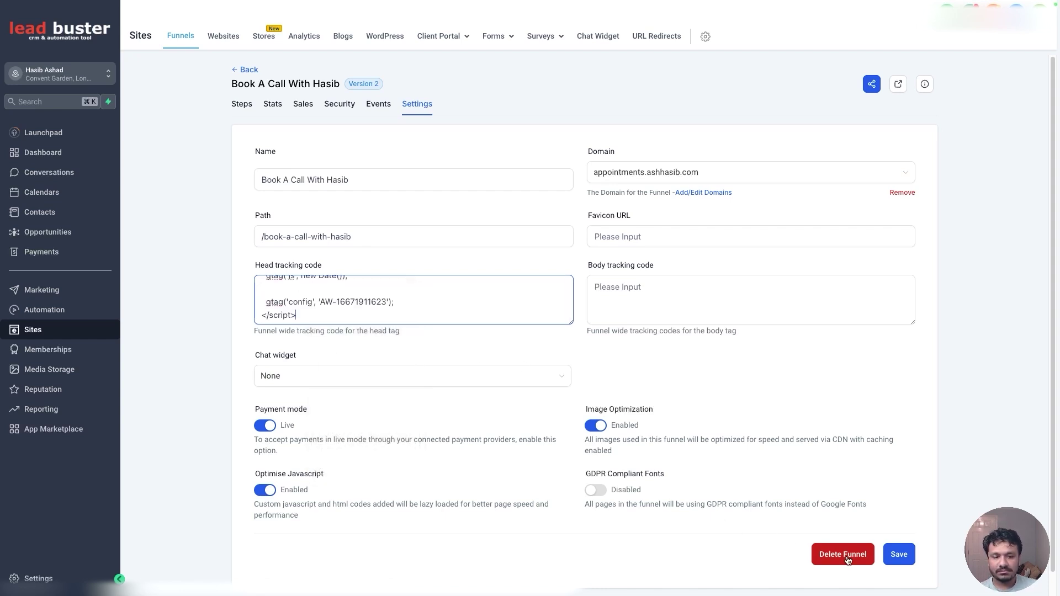
click(895, 555)
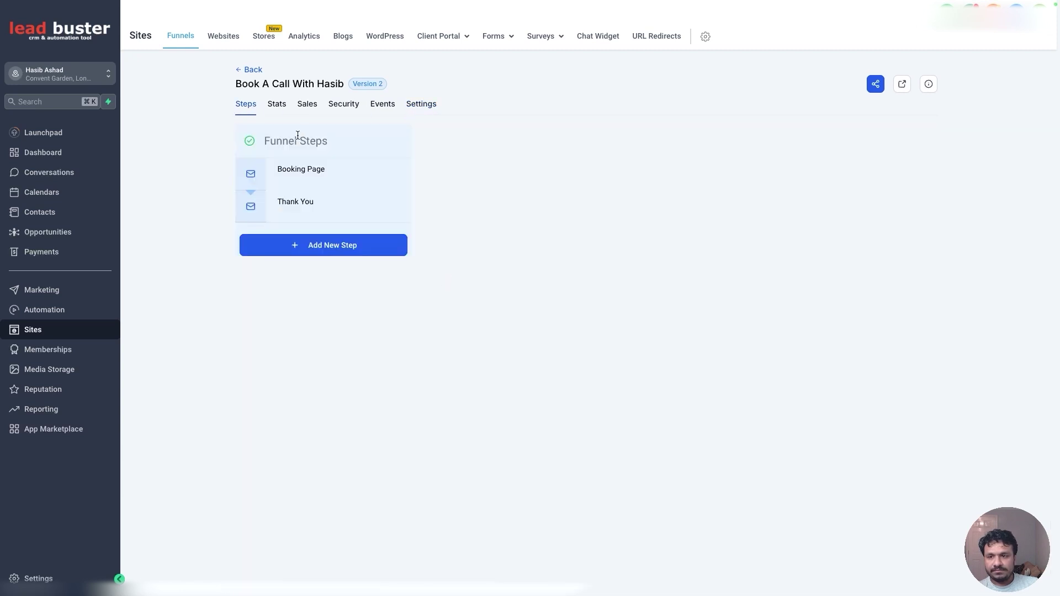
Test the Google tag installation, then copy the Book appointment conversion's page-load event snippet
click(270, 6)
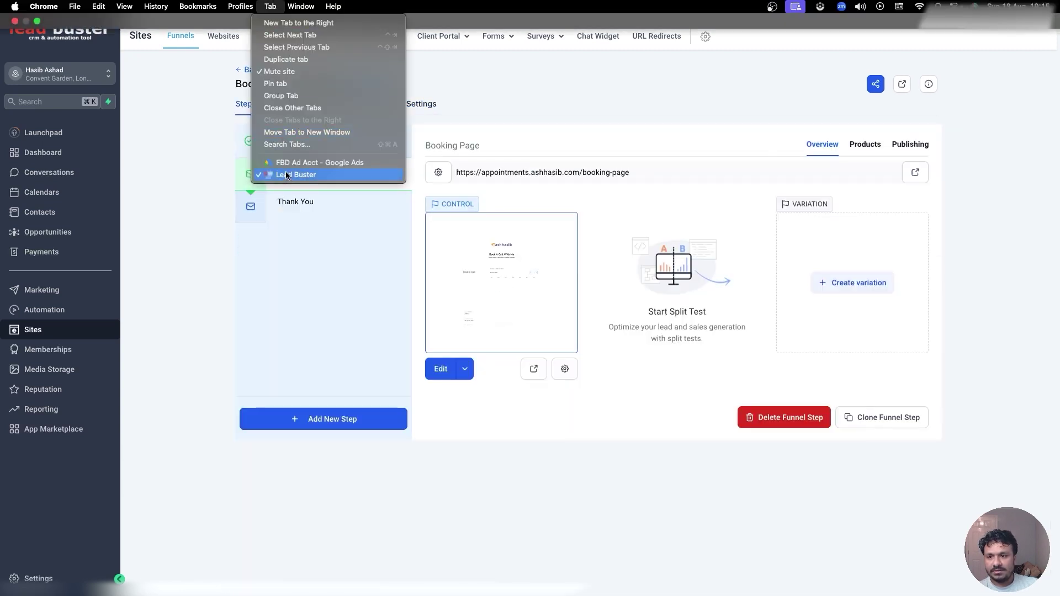
click(287, 164)
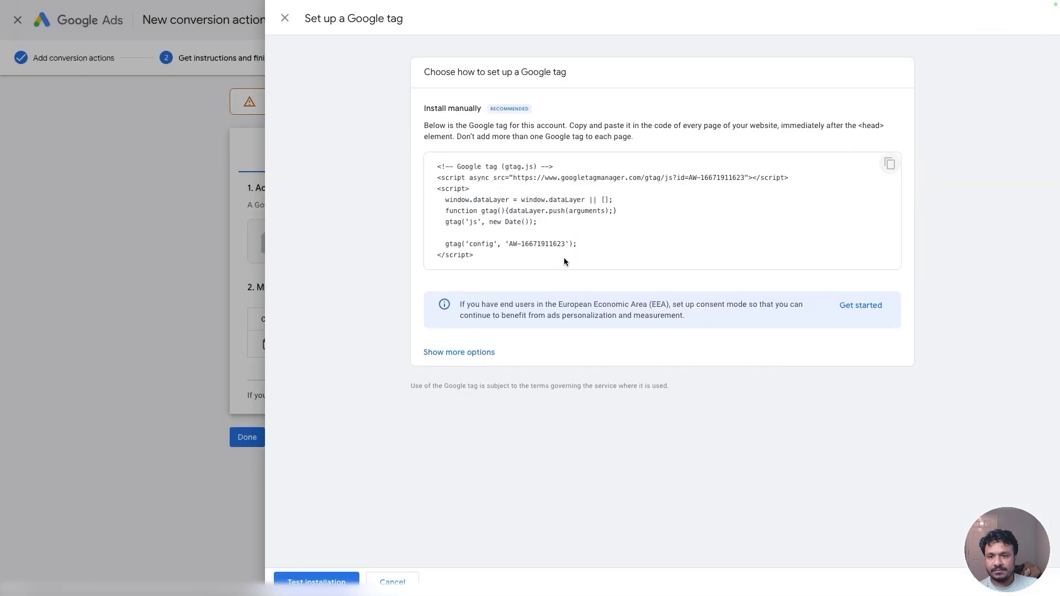
click(294, 583)
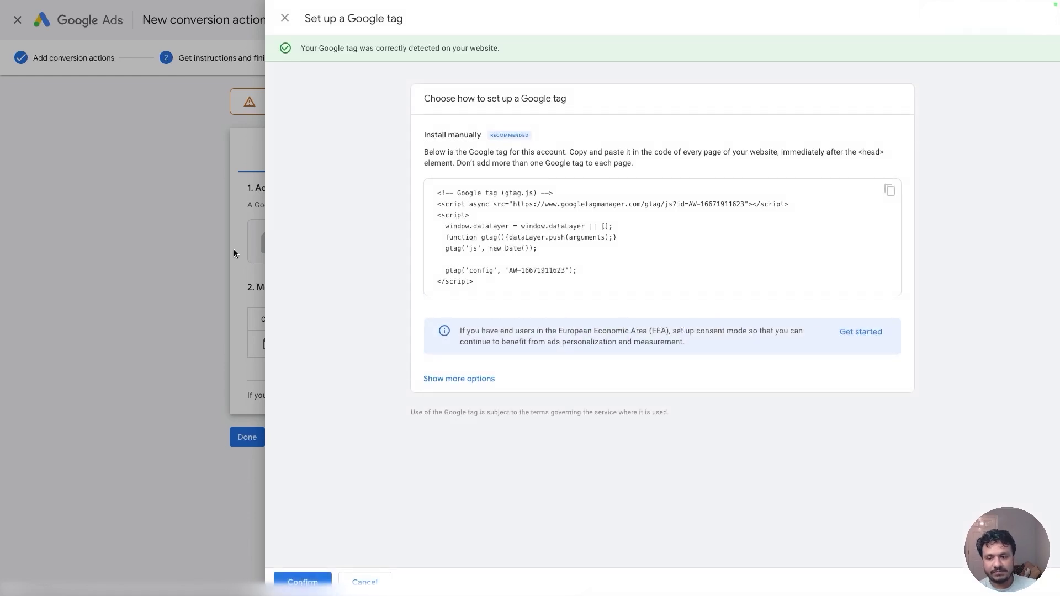
click(303, 582)
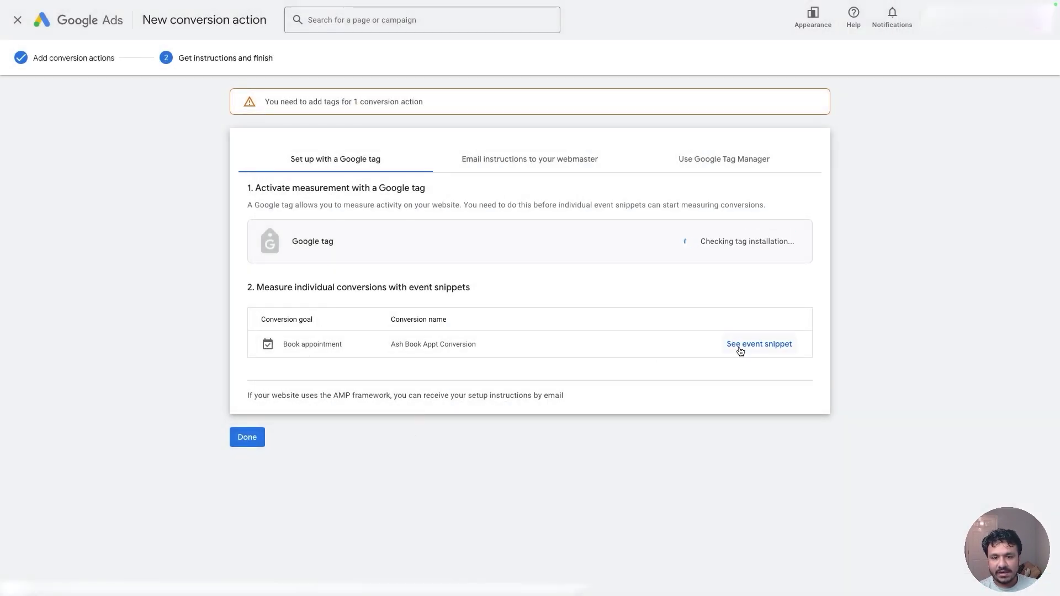
click(749, 371)
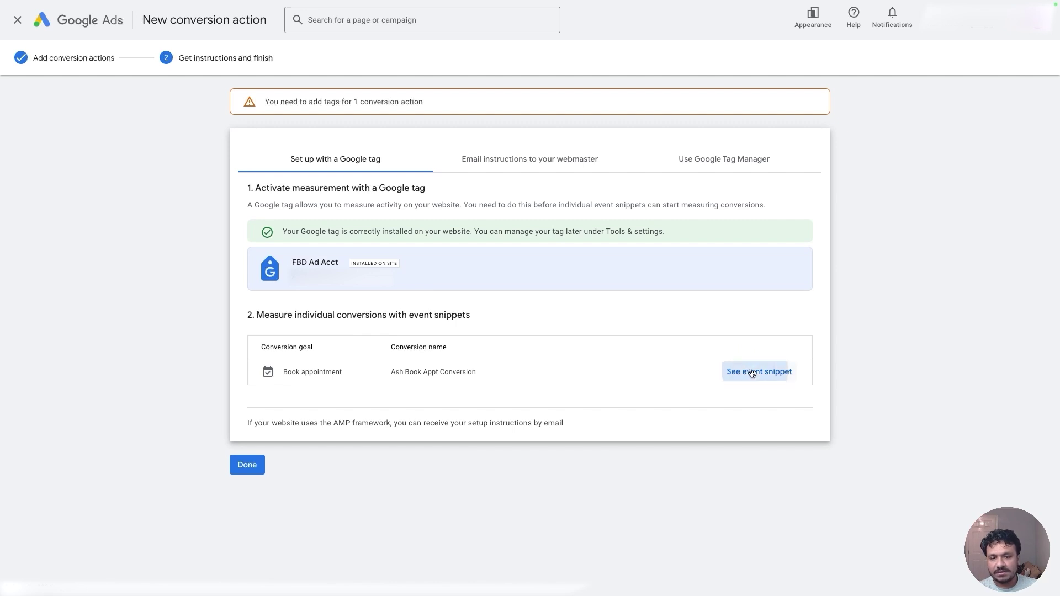
click(408, 403)
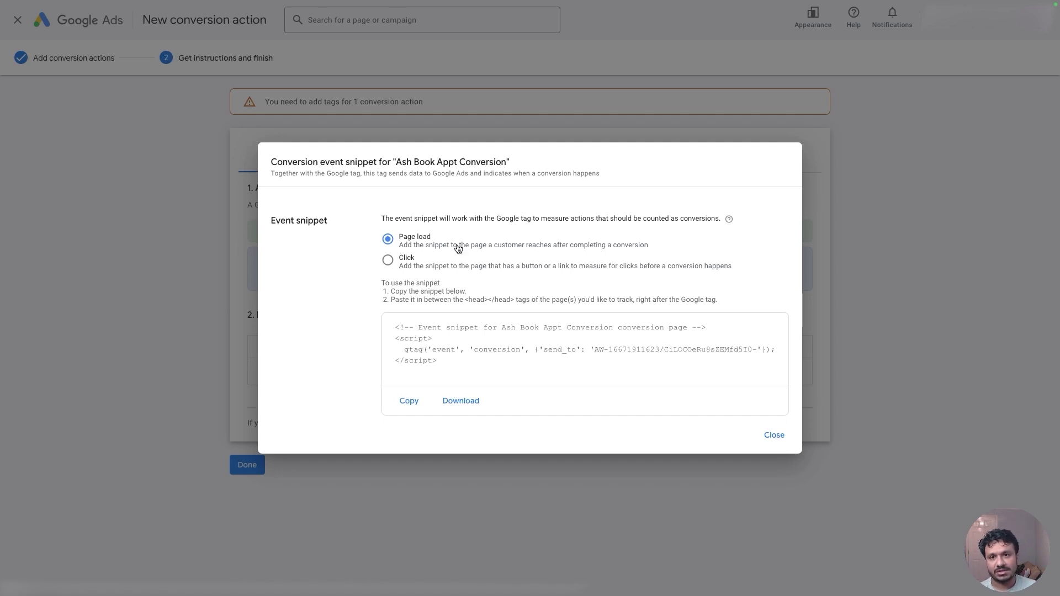
Go to the Lead Buster funnel and open the Thank You step in the editor
mouse_move(367, 2)
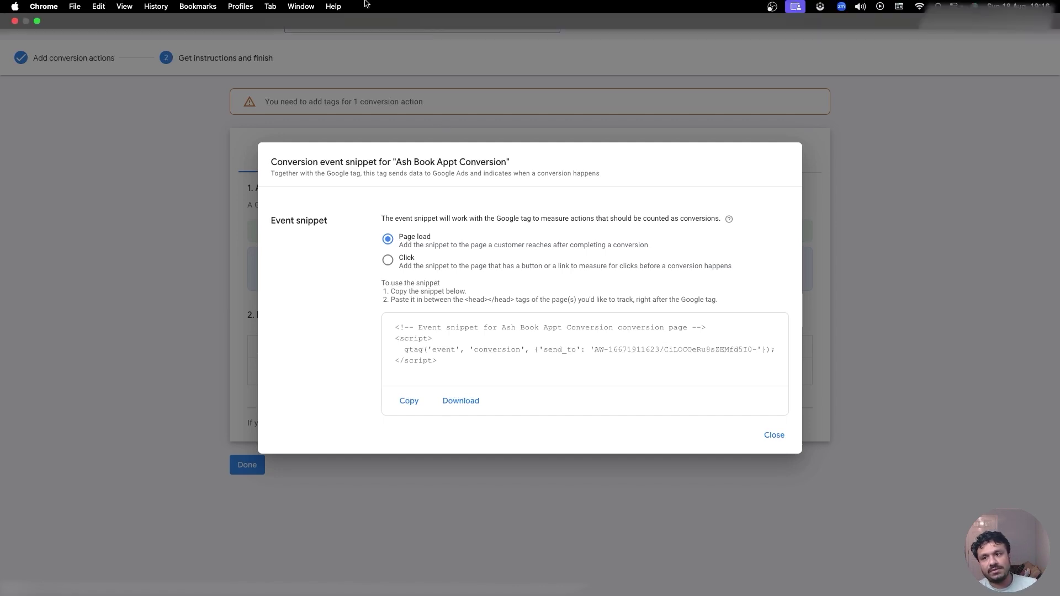
click(270, 6)
click(293, 174)
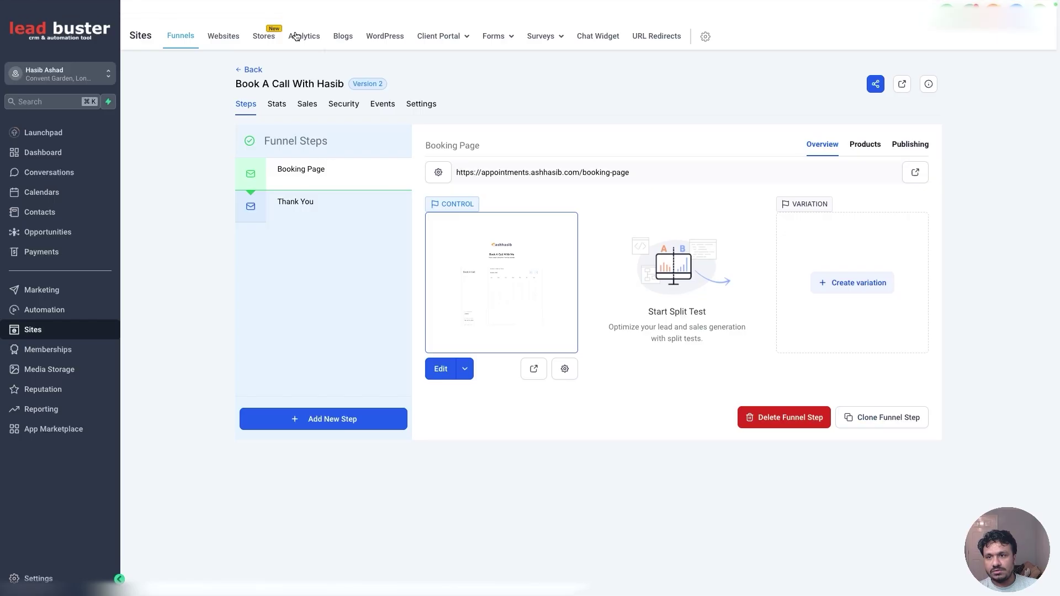
click(313, 199)
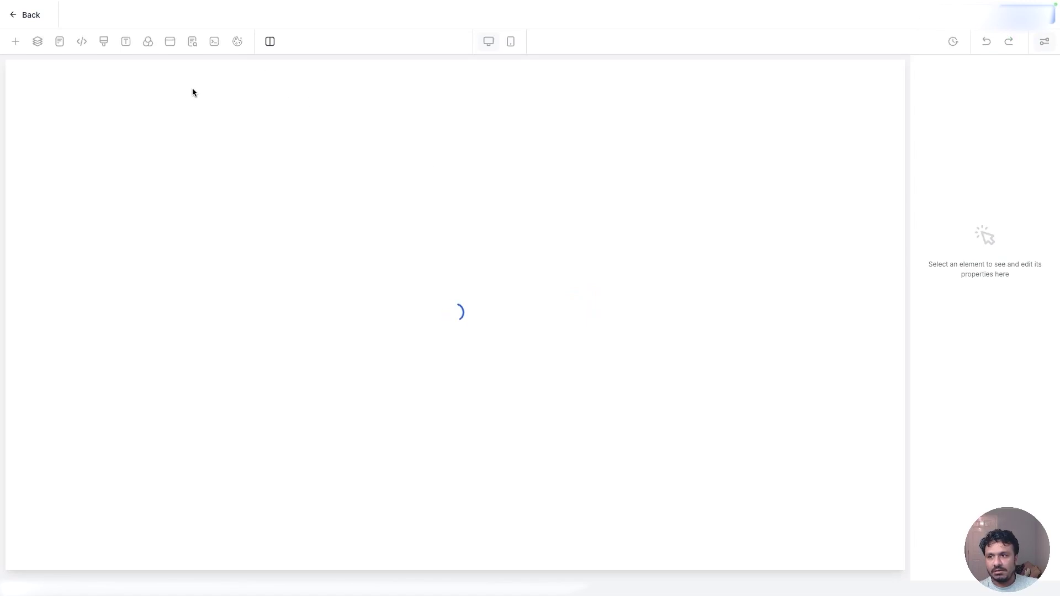
Paste the Google Ads event snippet into the page's Header Tracking code and save it
click(82, 42)
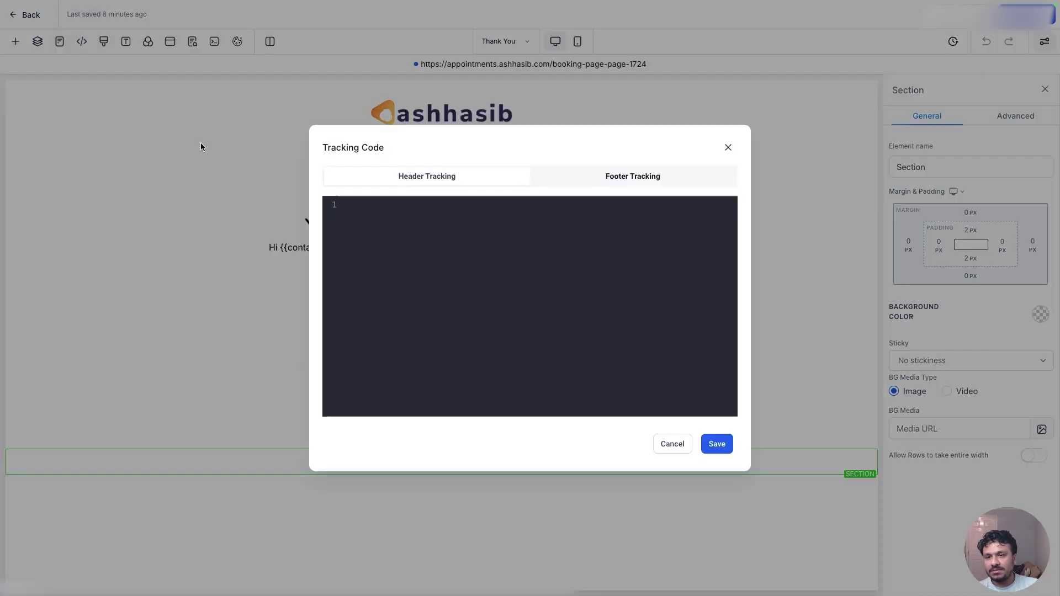
click(456, 247)
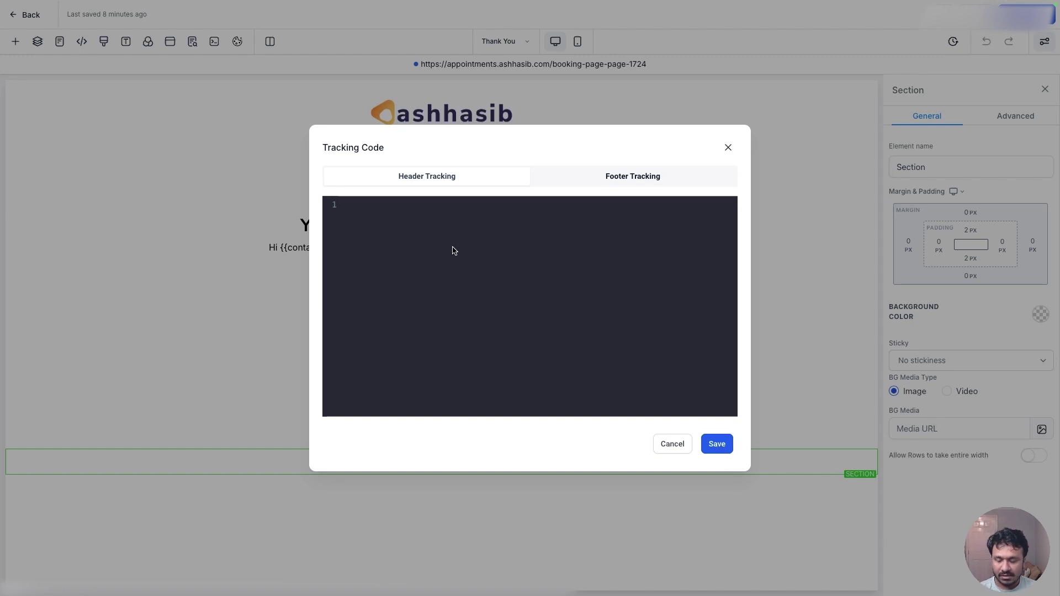
right_click(452, 252)
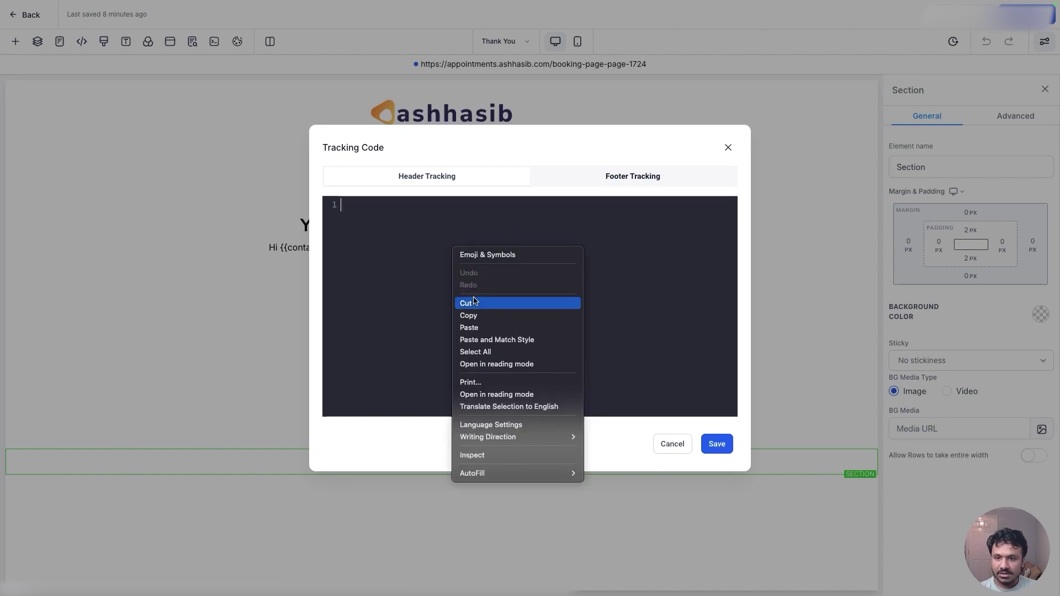
click(485, 327)
click(716, 443)
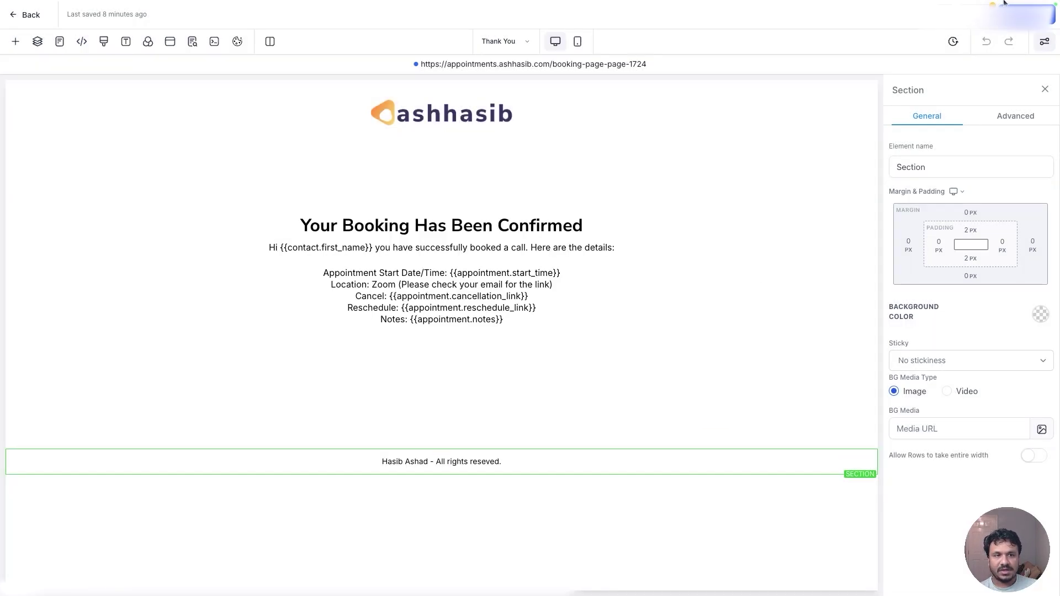
click(193, 41)
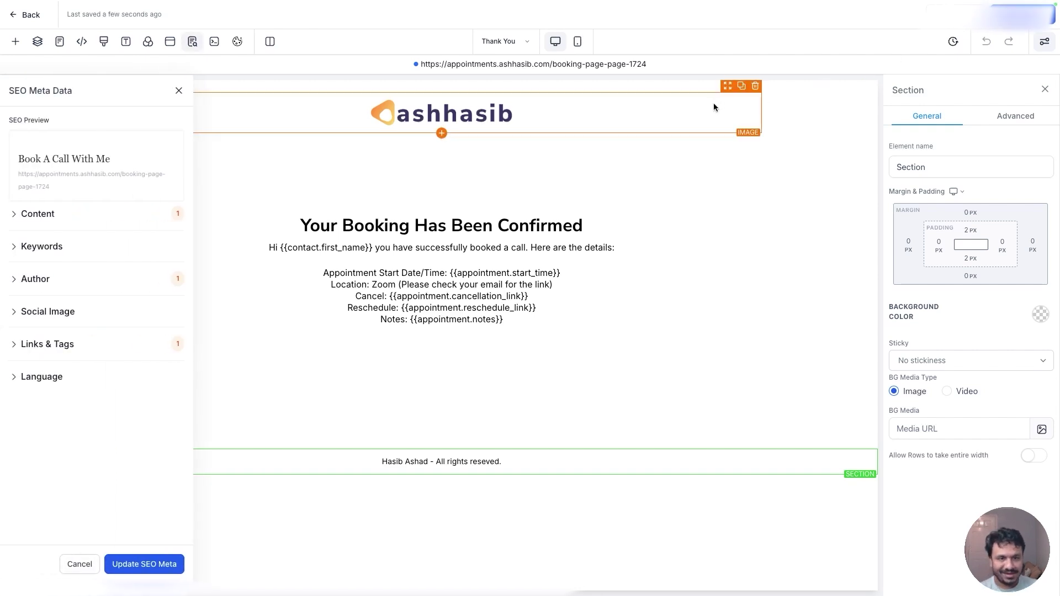
Back in Google Ads, close the event snippet window and finish the Ash Book Appt Conversion setup
click(179, 90)
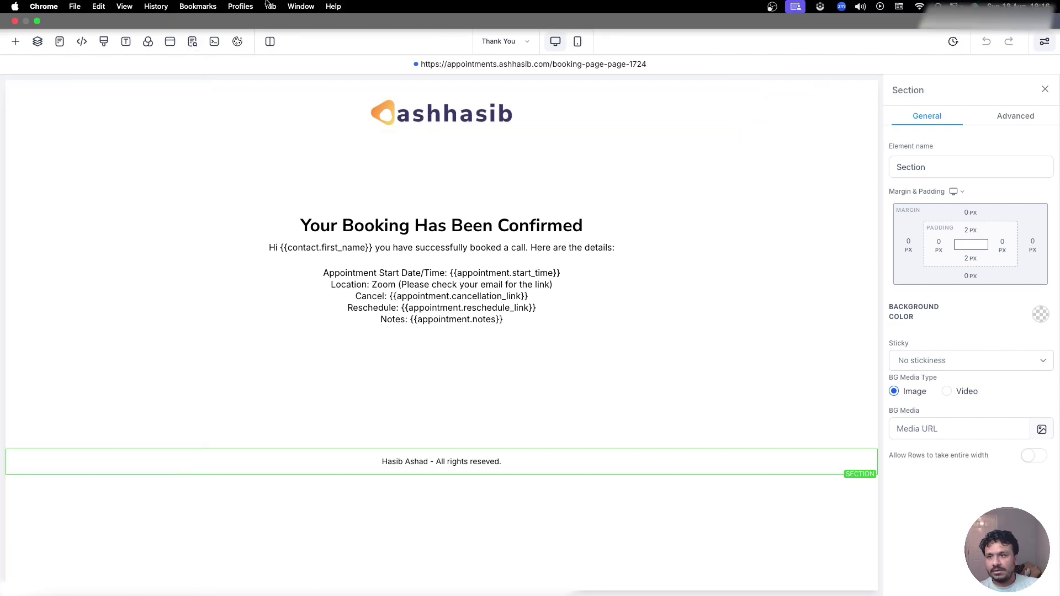
click(270, 6)
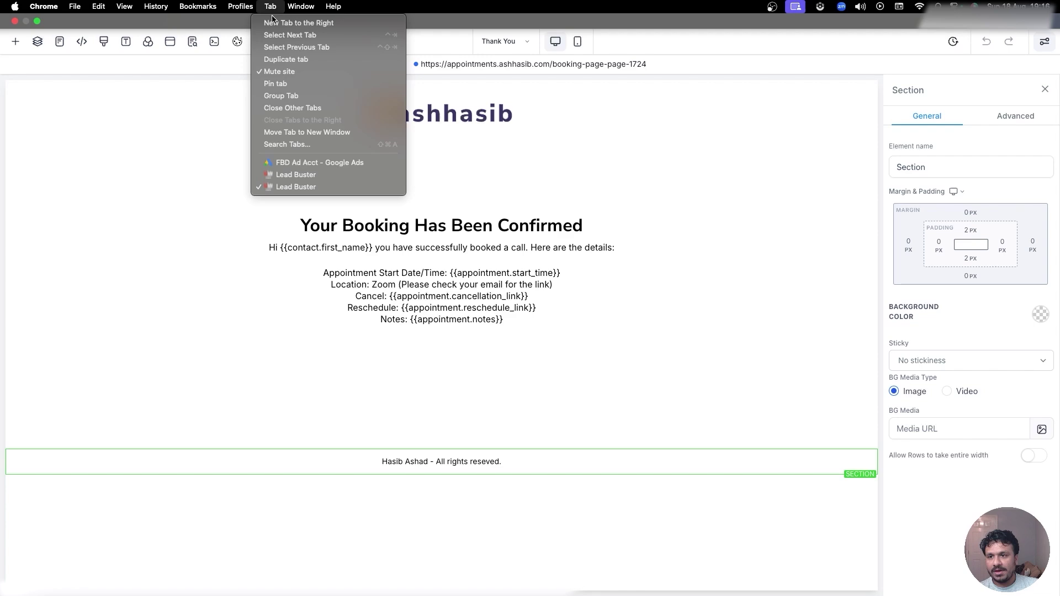
click(280, 162)
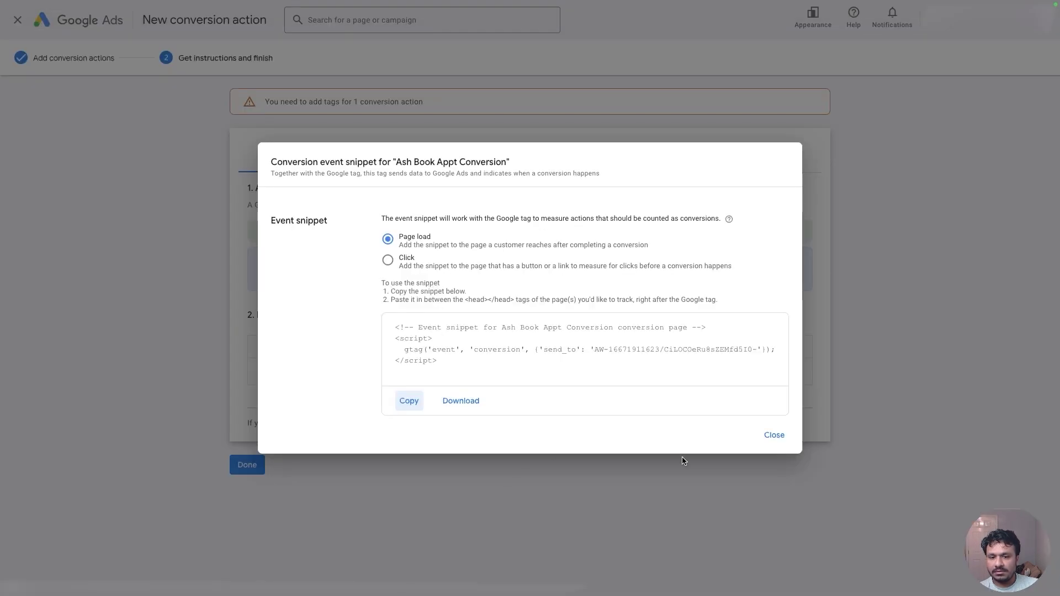
click(773, 435)
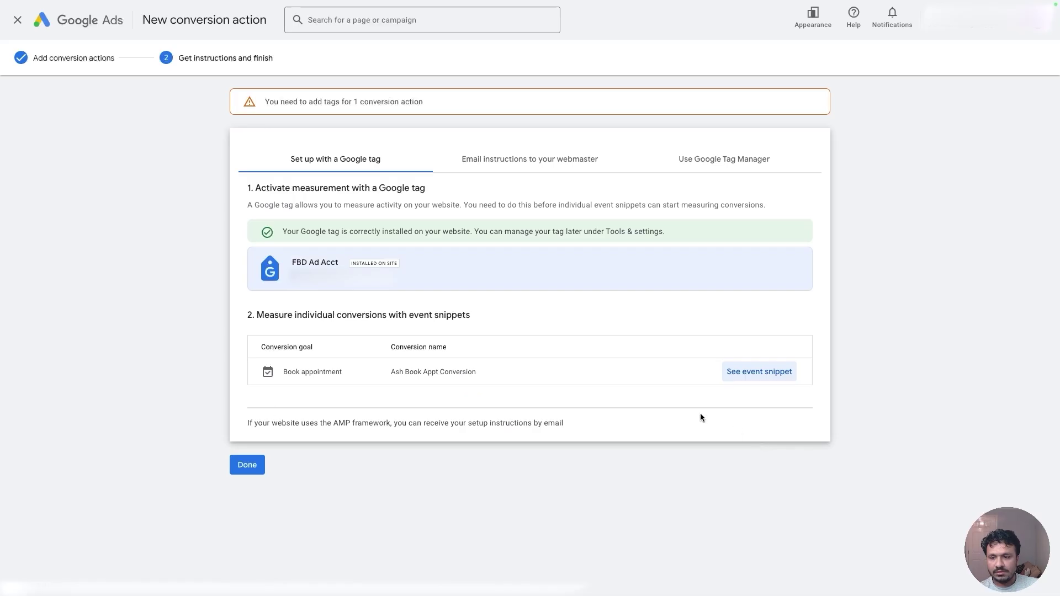
click(261, 467)
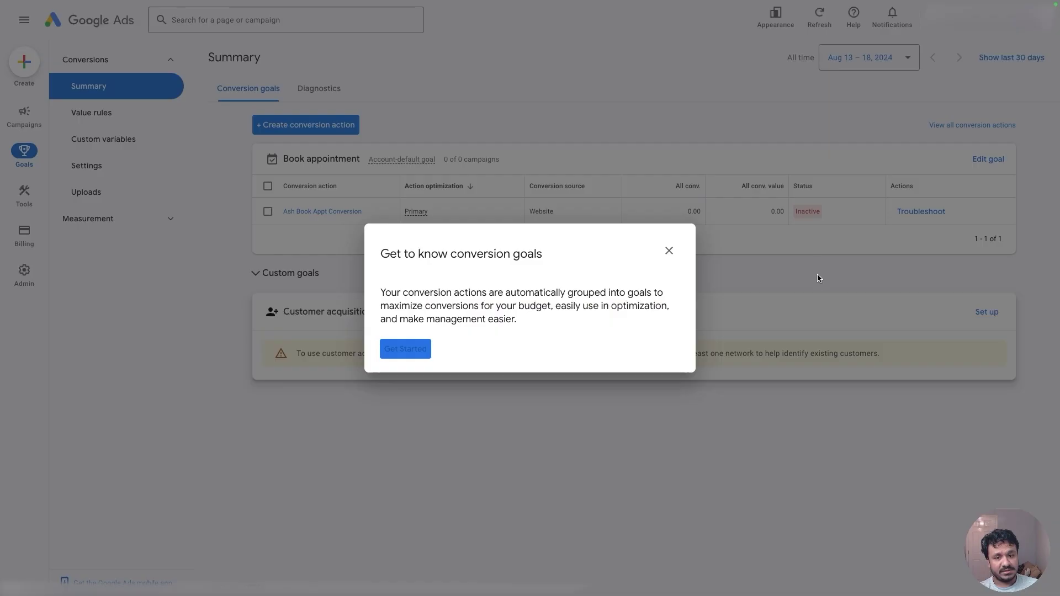
Dismiss the conversion goals guide and check the action's Inactive status on the Conversions Summary
click(669, 251)
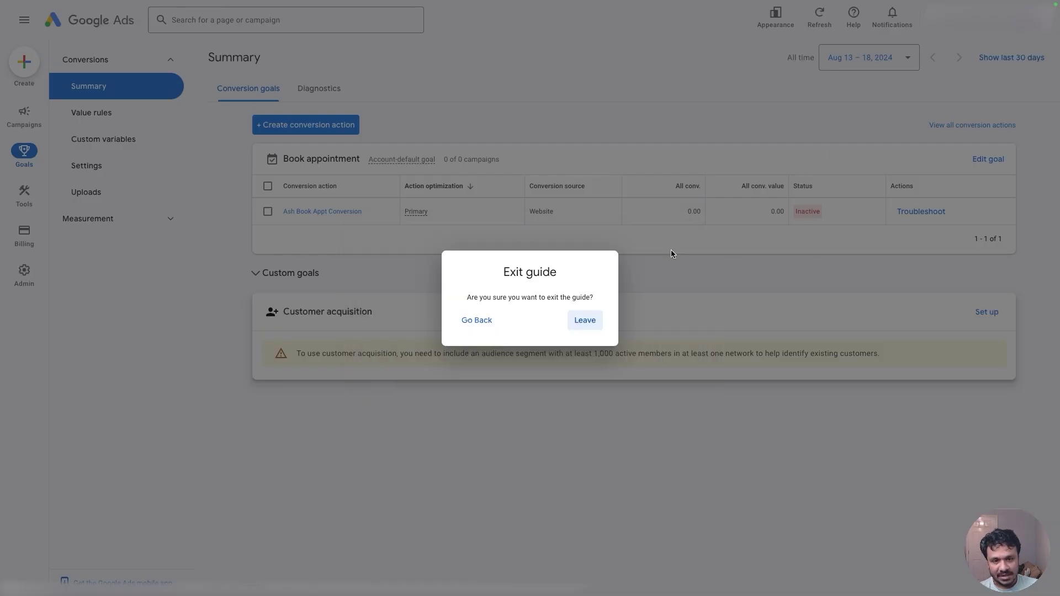
click(468, 324)
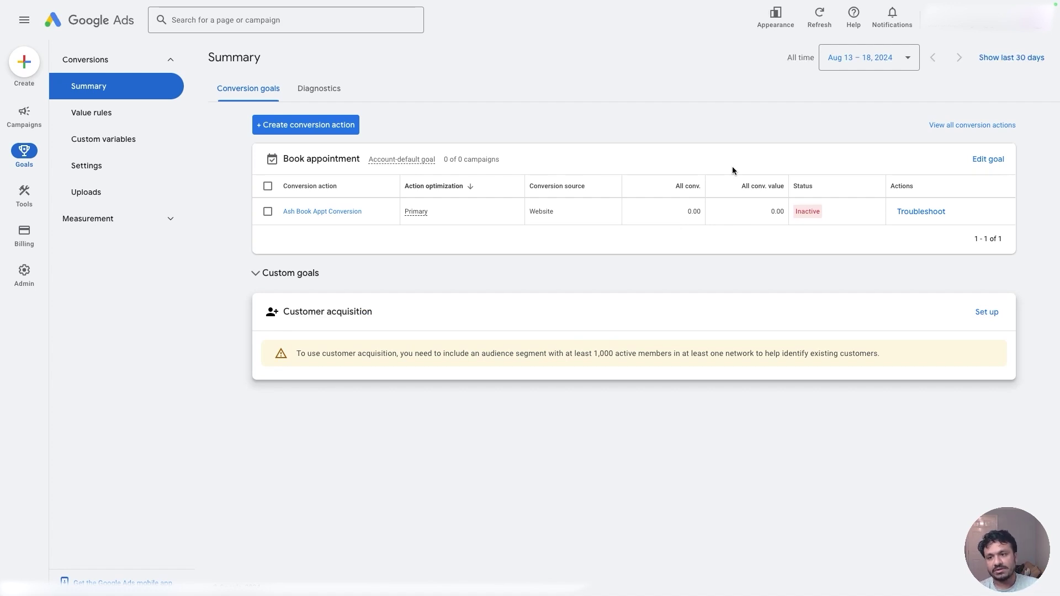
mouse_move(808, 216)
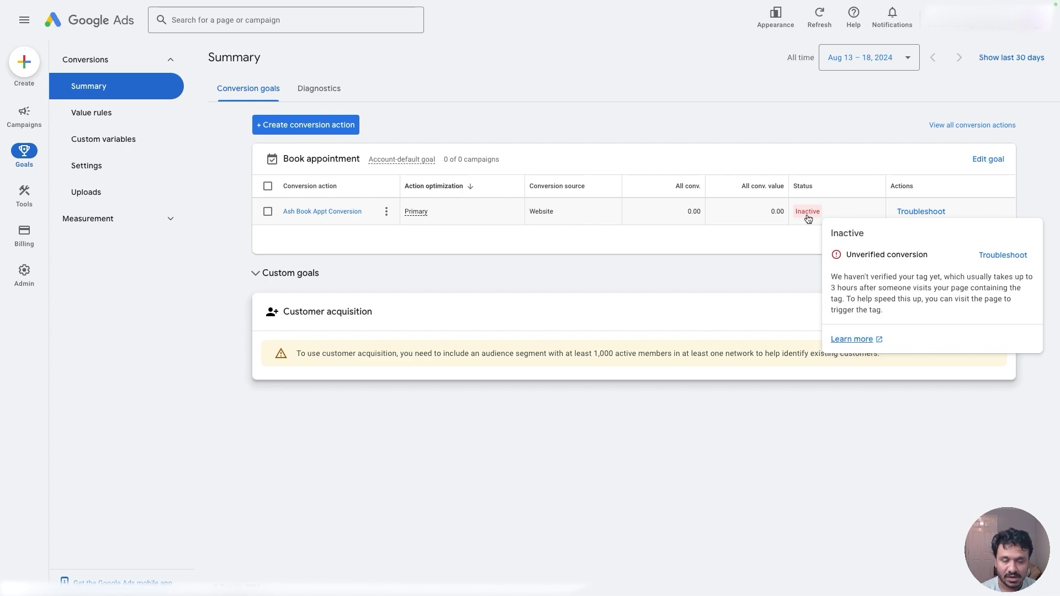
click(905, 208)
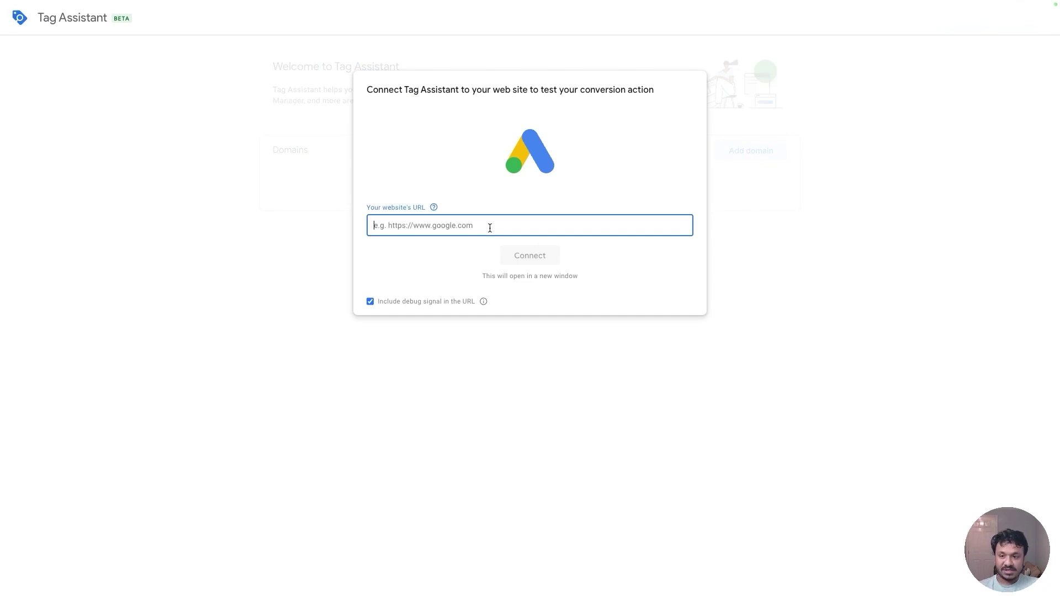
text(https)
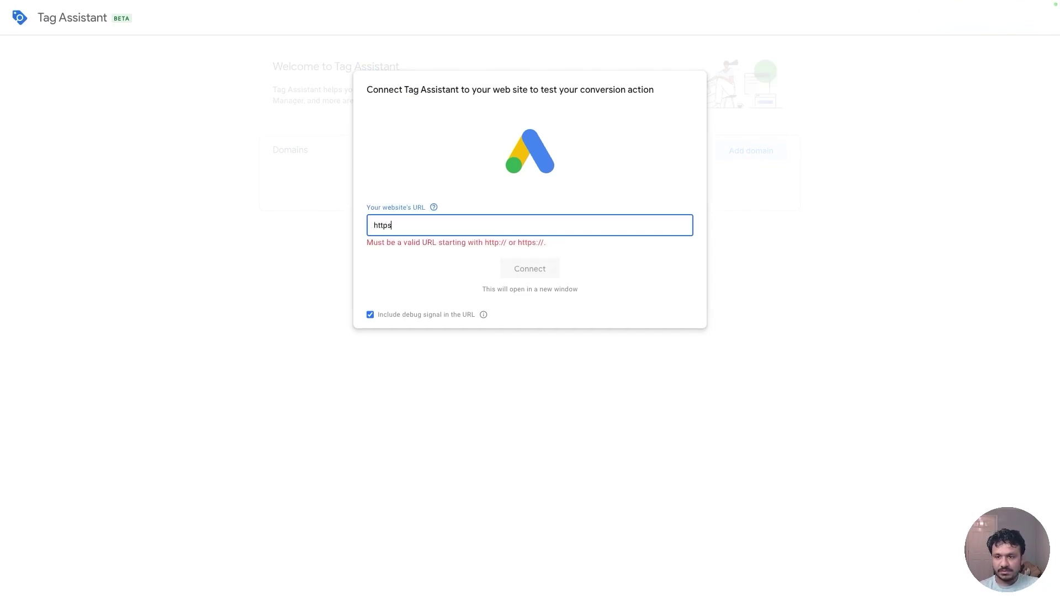
text(://)
text(appointments.ashhasib.com/)
click(520, 249)
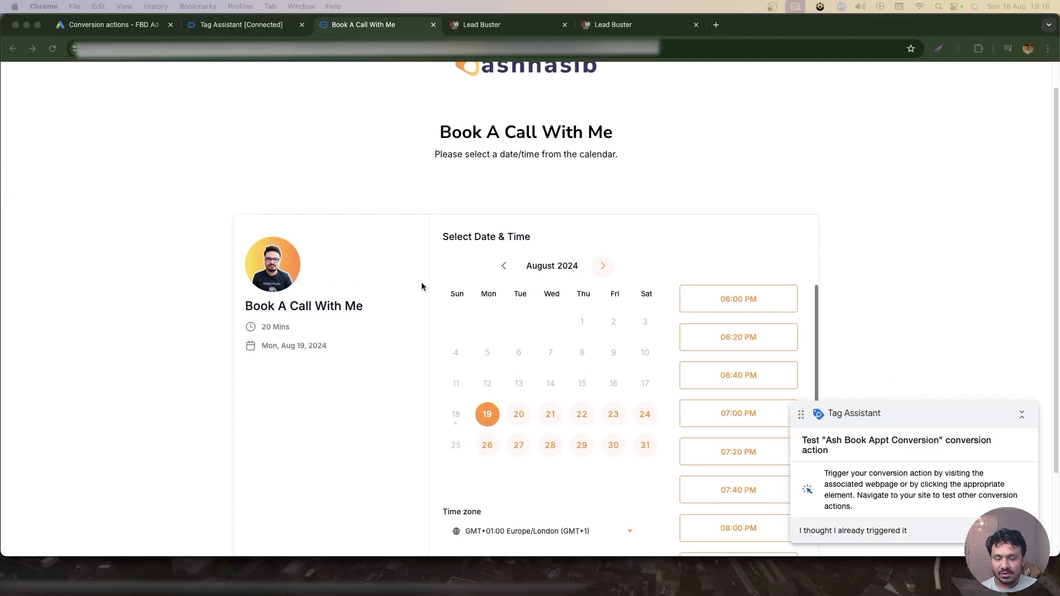
Choose and confirm the 06:00 PM slot on Mon, Aug 19
scroll(662, 292, down, 1)
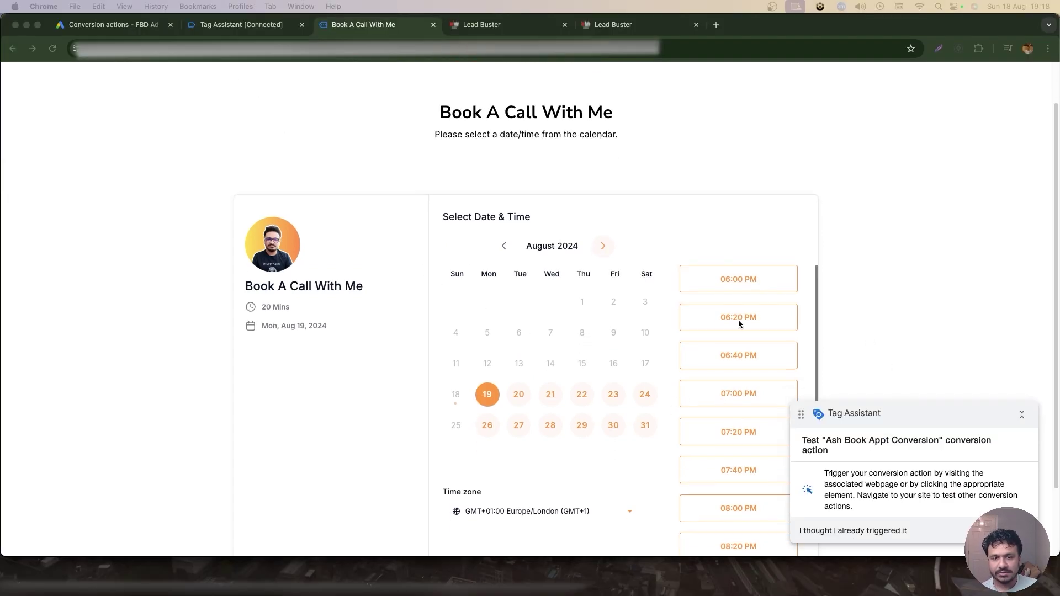
click(743, 284)
click(769, 280)
scroll(762, 283, down, 2)
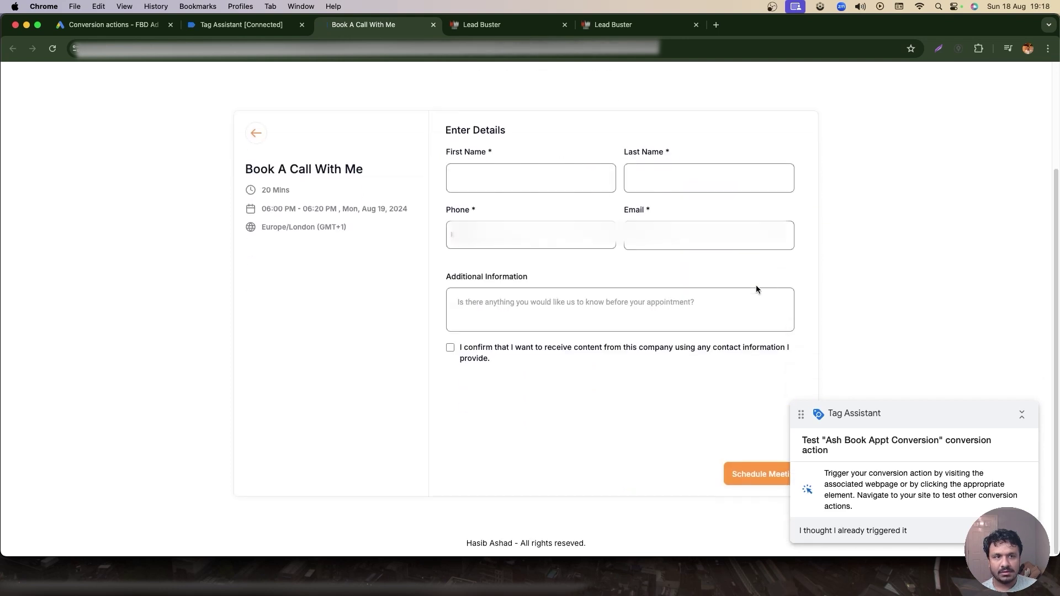
Fill in the name and phone country, add the note 'Test', accept consent, and submit the booking
click(508, 185)
click(509, 209)
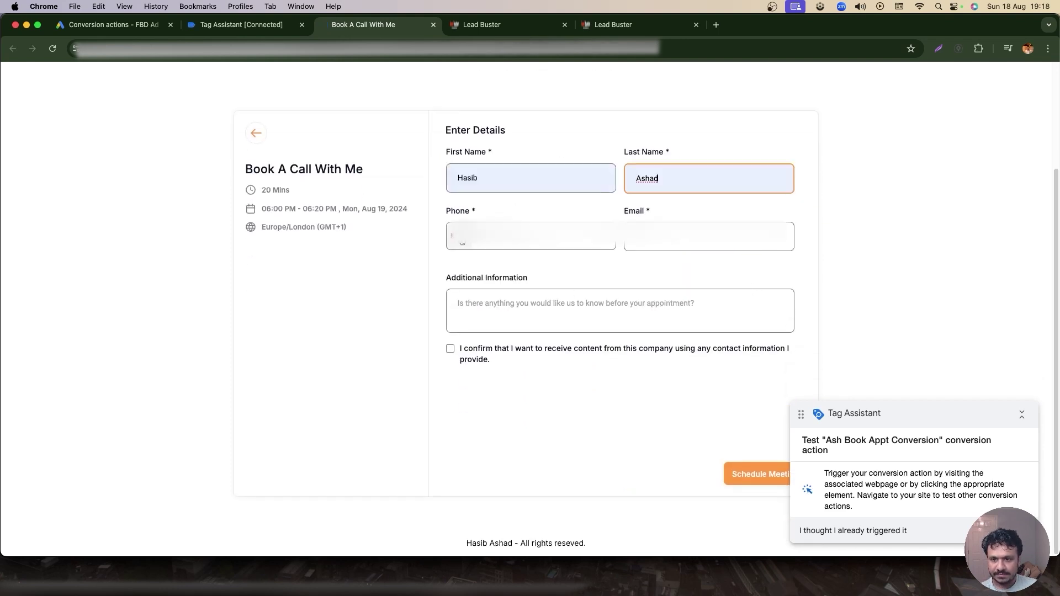
click(462, 242)
click(489, 276)
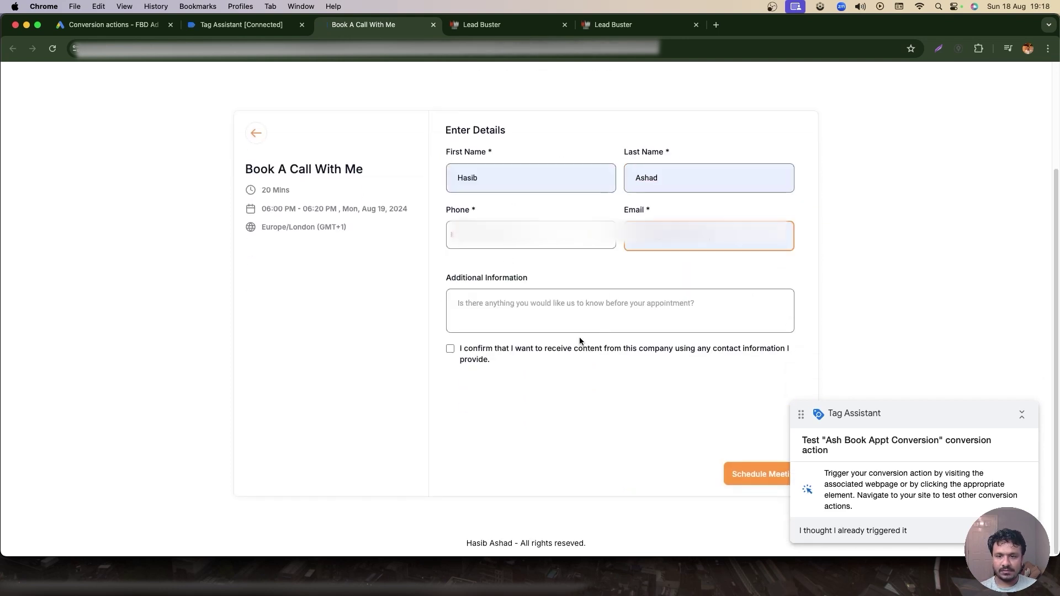
click(568, 322)
text(Test)
click(450, 348)
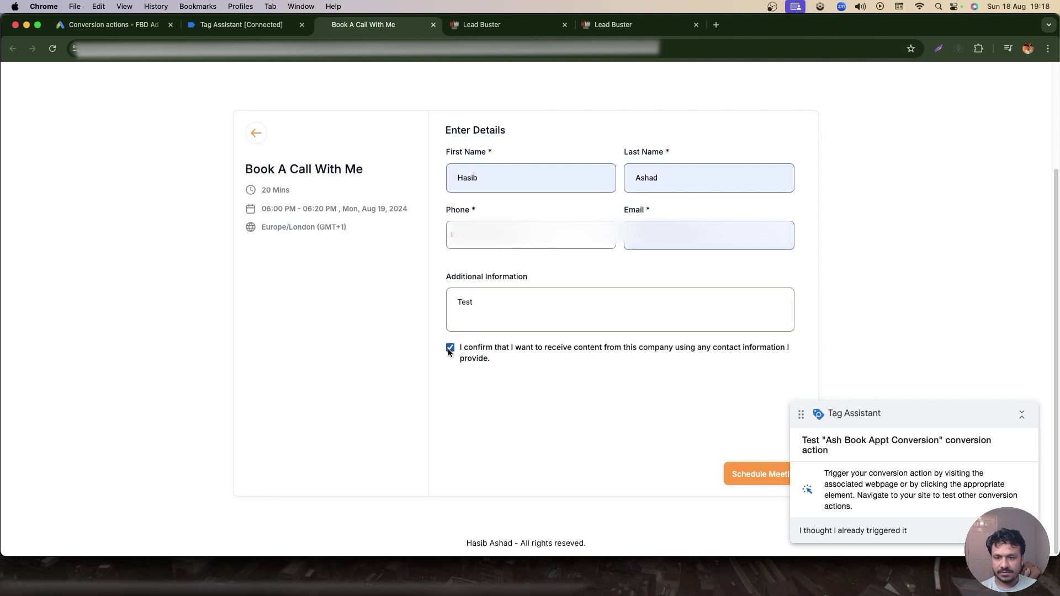
click(728, 478)
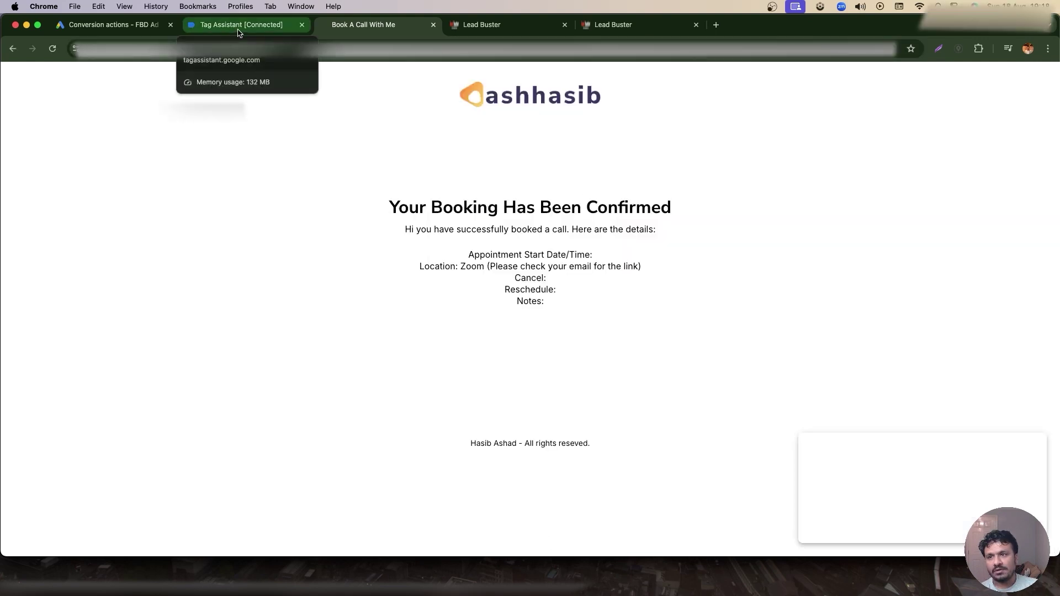
Confirm in Tag Assistant that Ash Book Appt Conversion sends data, then close the booking page
click(238, 31)
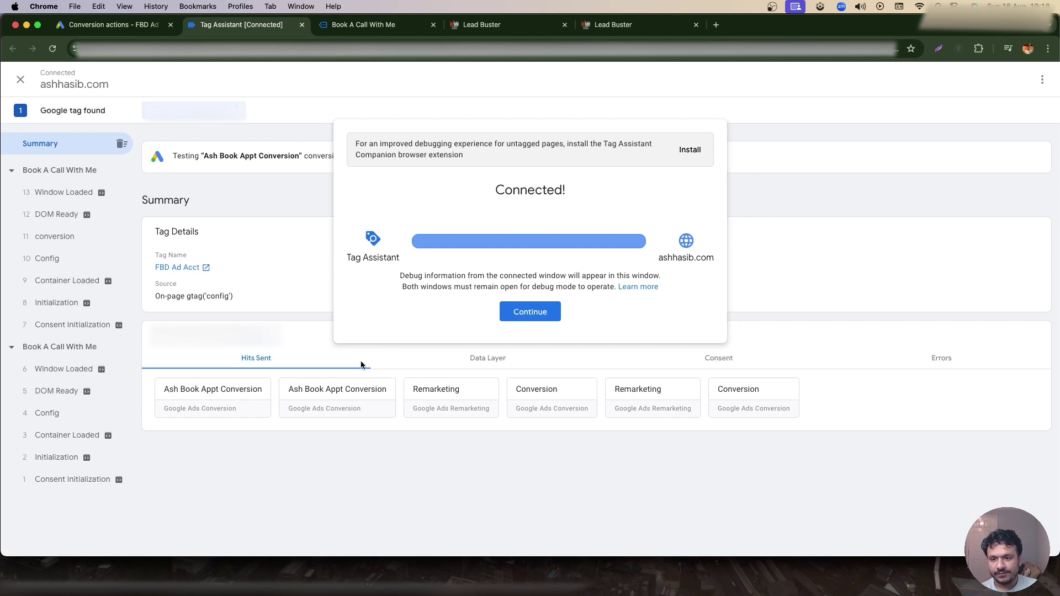
click(514, 311)
click(375, 25)
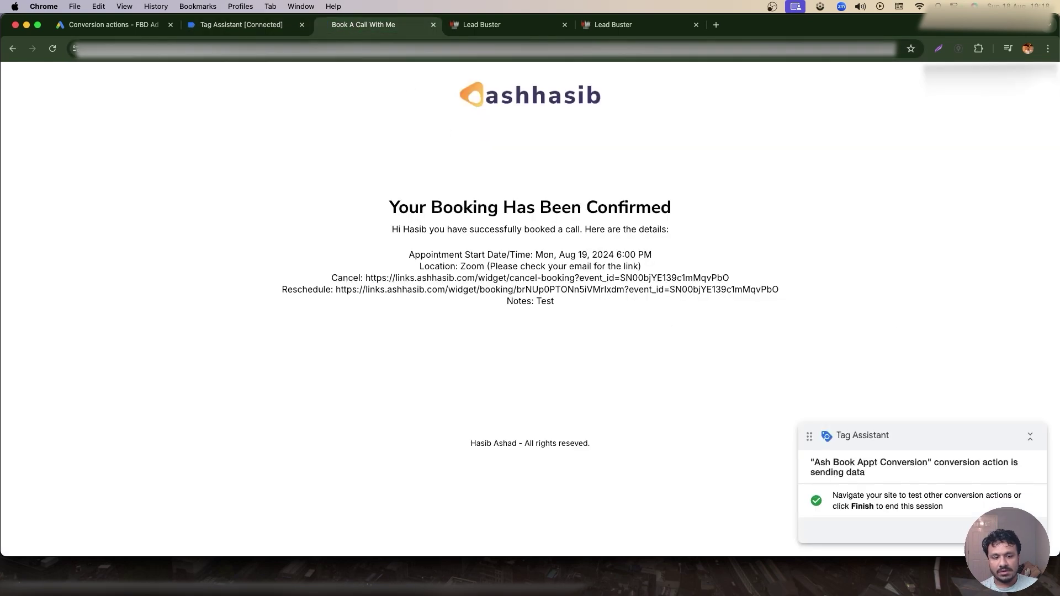
key(super+w)
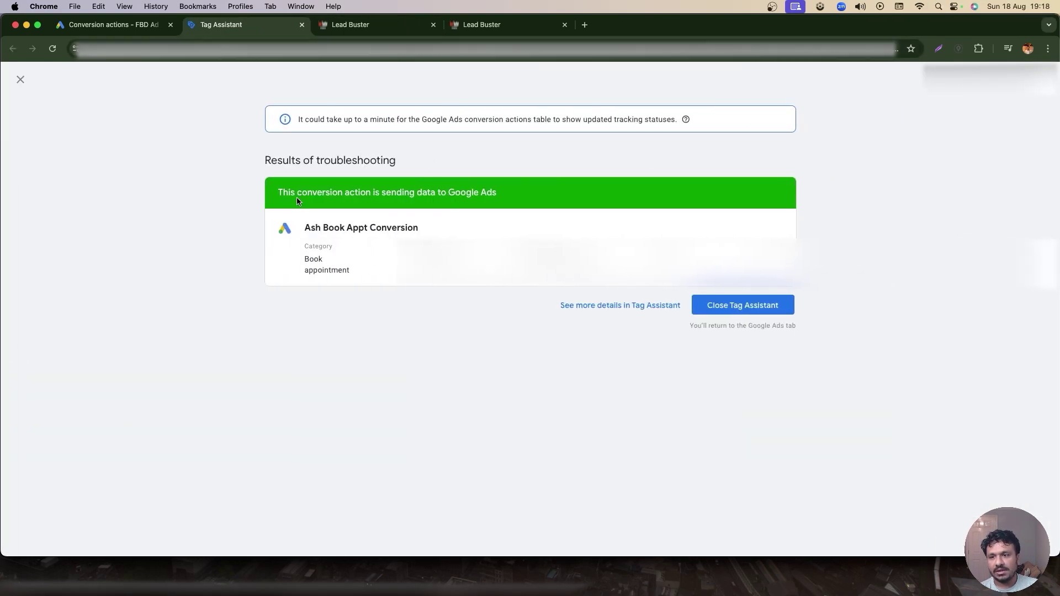
Close Tag Assistant and check Ash Book Appt Conversion now reads No recent conversions
click(769, 306)
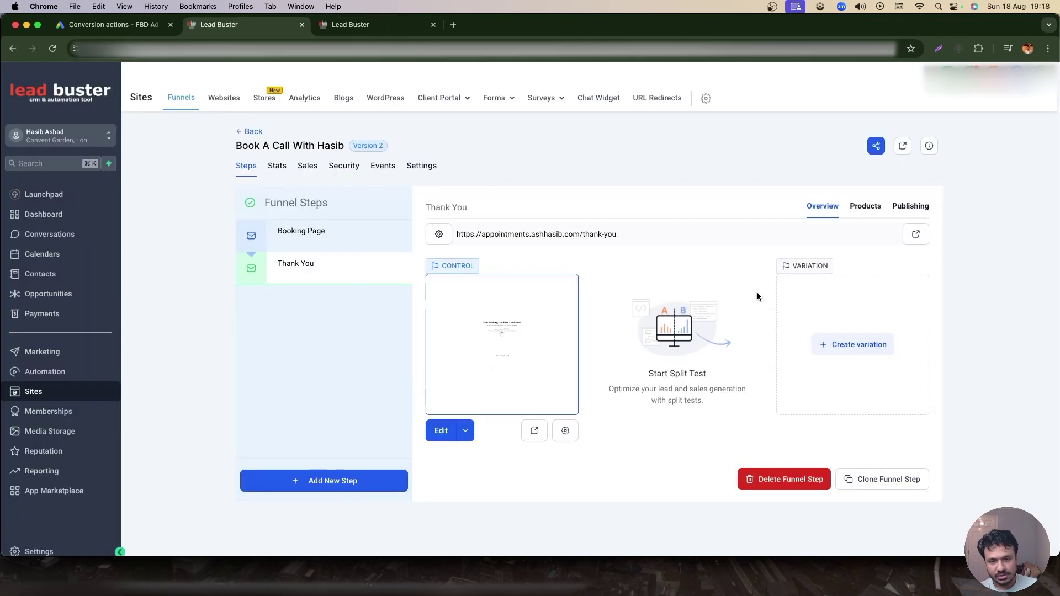
click(138, 25)
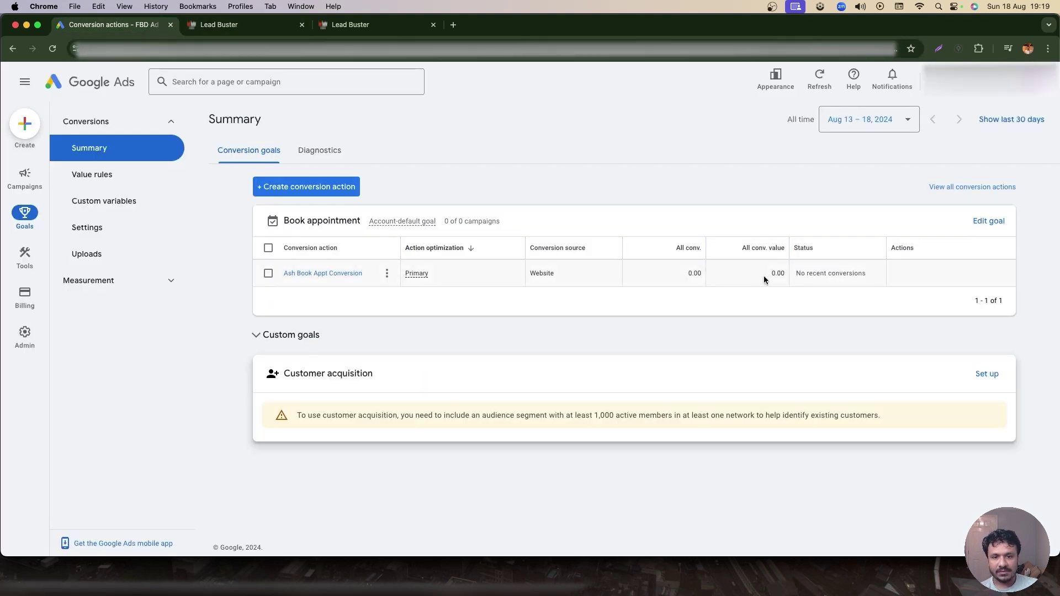
mouse_move(832, 278)
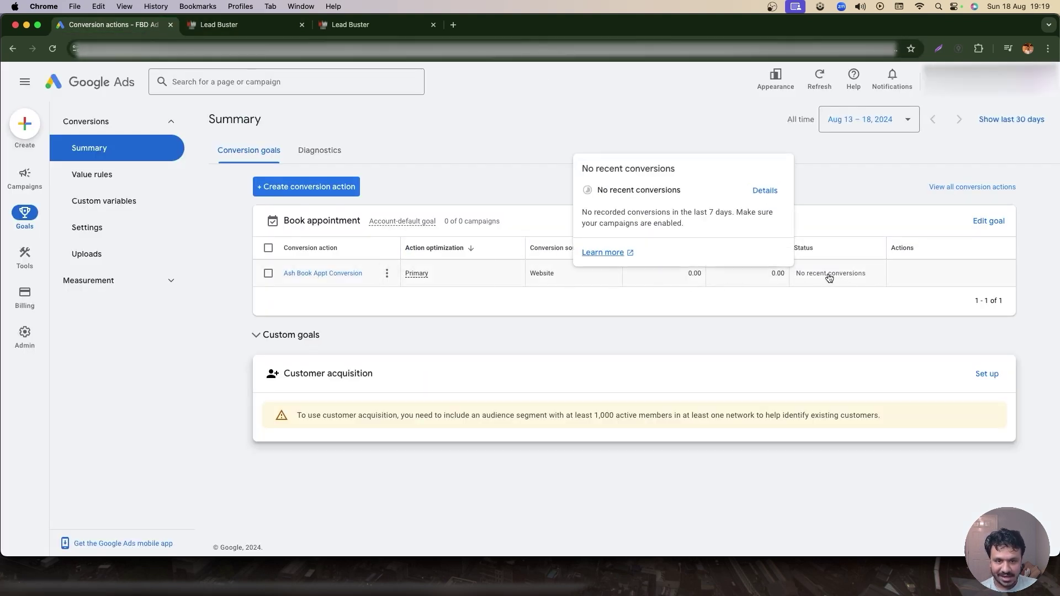